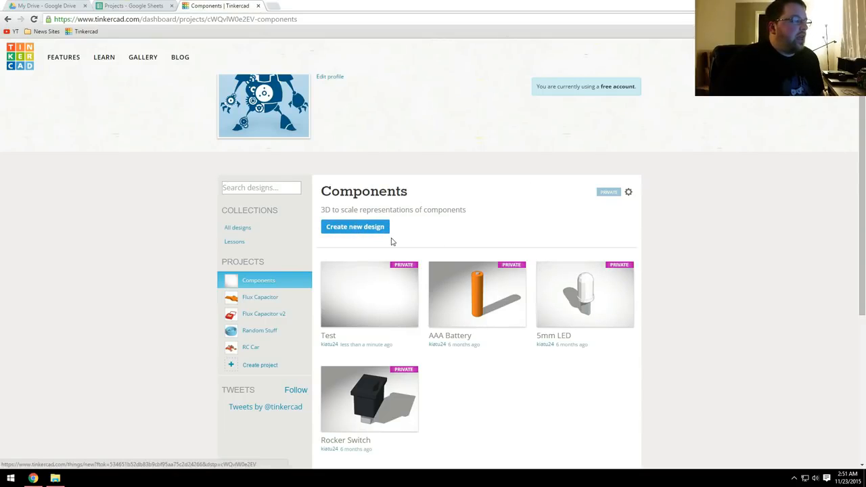
# Step: Open the Test design from the Components project for editing
pyautogui.moveTo(334, 316)
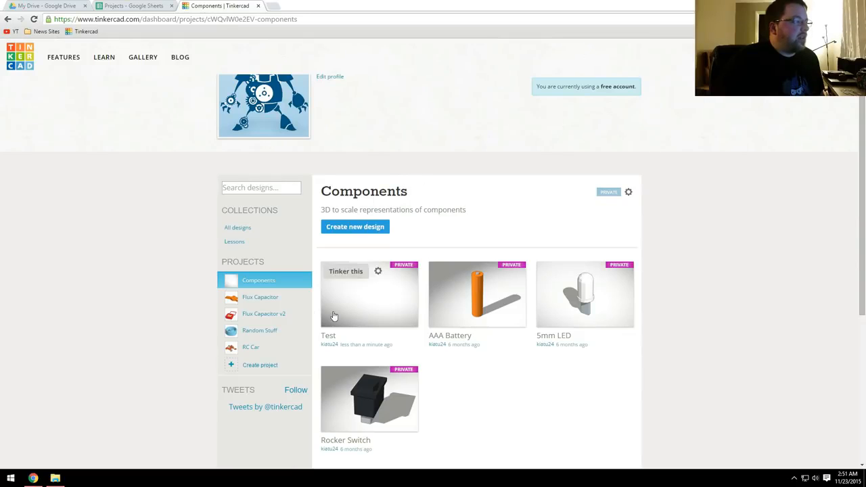
pyautogui.click(346, 274)
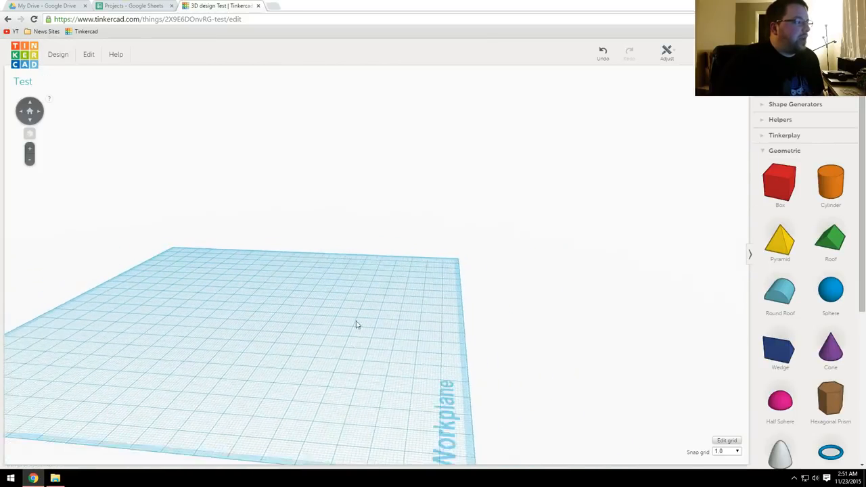
# Step: Examine the empty workplane from different angles and distances
pyautogui.moveTo(401, 335); pyautogui.dragTo(333, 292, button='right')
pyautogui.moveTo(333, 292); pyautogui.dragTo(393, 250, button='middle')
pyautogui.moveTo(392, 291); pyautogui.dragTo(386, 302, button='right')
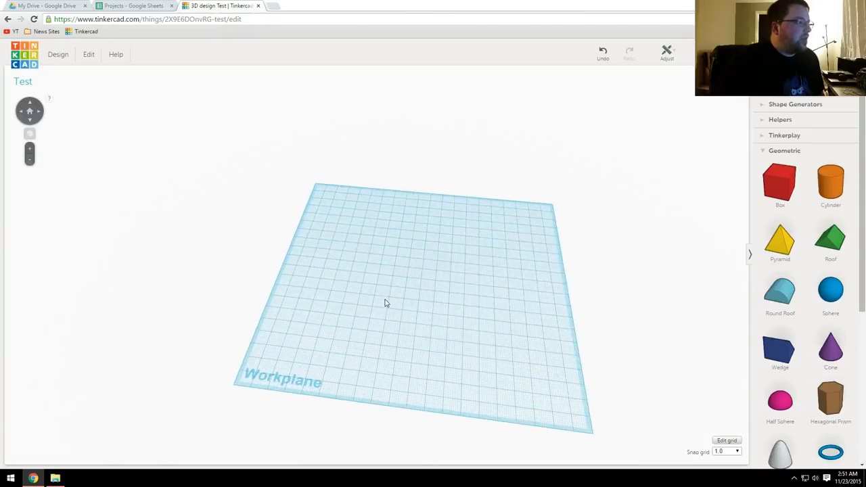
pyautogui.scroll(3, 474, 315)
pyautogui.moveTo(477, 315); pyautogui.dragTo(389, 385, button='right')
pyautogui.moveTo(380, 422); pyautogui.dragTo(439, 363, button='right')
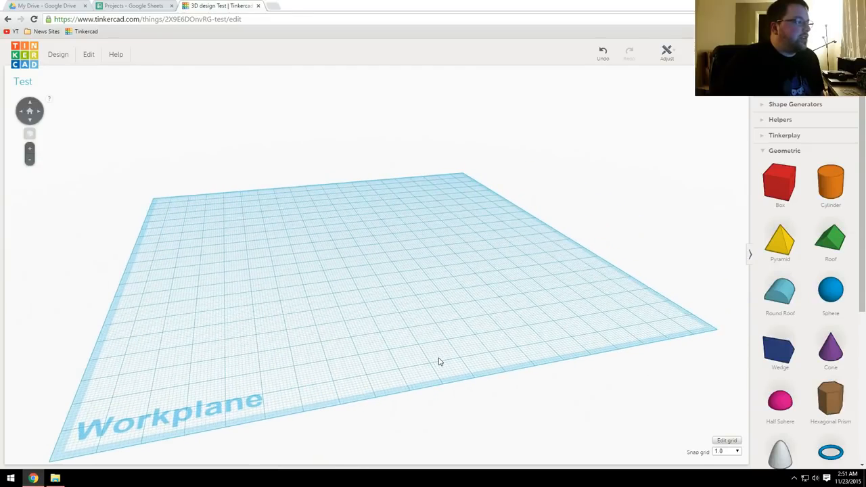
pyautogui.moveTo(421, 332); pyautogui.dragTo(475, 330, button='right')
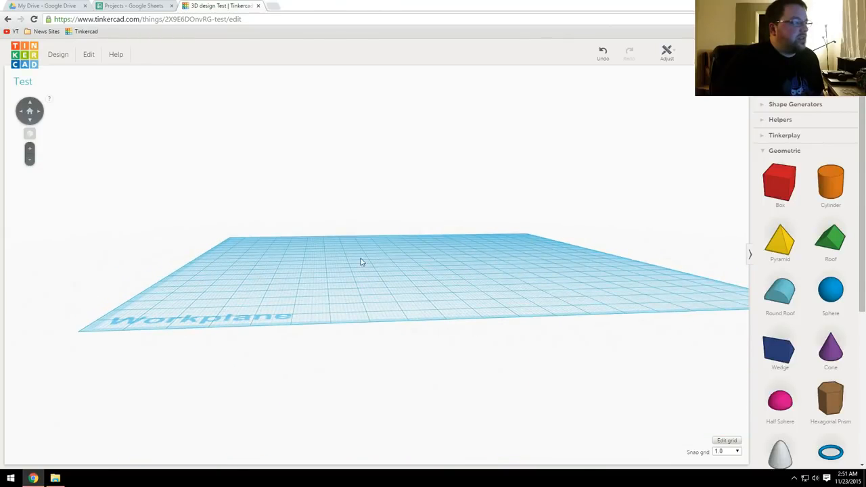
pyautogui.moveTo(509, 286); pyautogui.dragTo(429, 288, button='right')
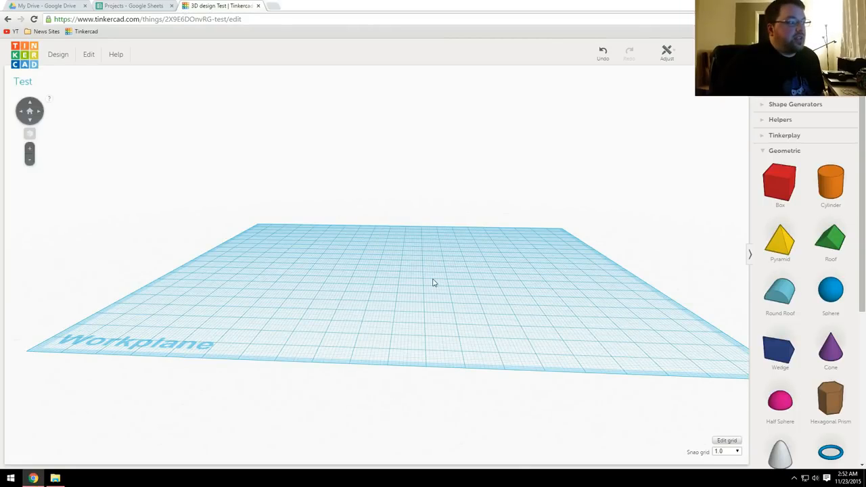
pyautogui.scroll(3, 434, 281)
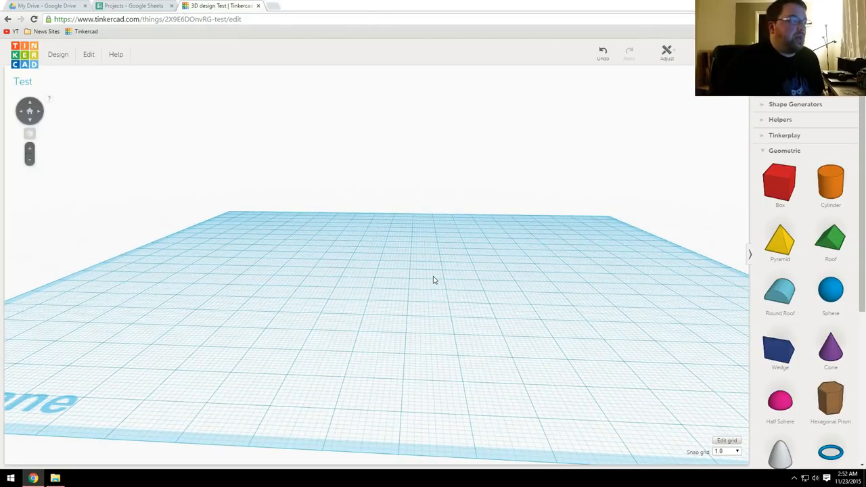
pyautogui.scroll(-3, 434, 280)
pyautogui.moveTo(433, 280); pyautogui.dragTo(456, 267, button='right')
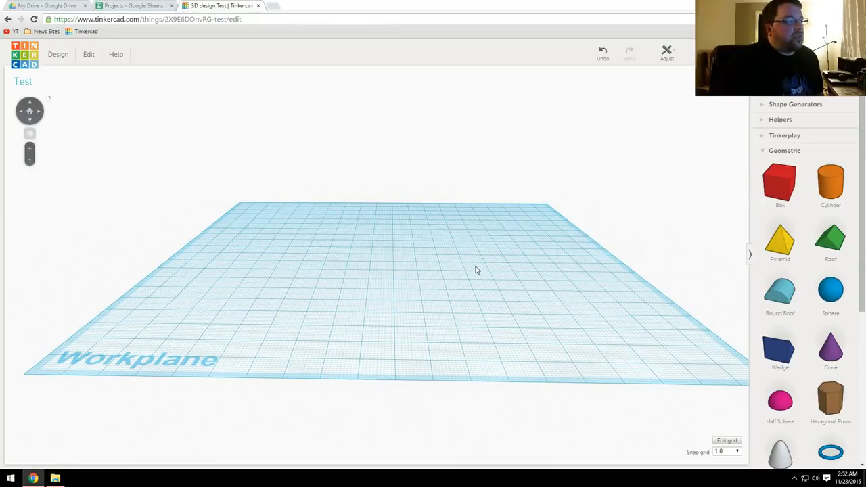
# Step: Place a box, a cylinder and a pyramid on the workplane, with the pyramid in front
pyautogui.moveTo(787, 197); pyautogui.dragTo(359, 238)
pyautogui.moveTo(831, 185); pyautogui.dragTo(446, 251)
pyautogui.moveTo(789, 252); pyautogui.dragTo(377, 283)
pyautogui.click(501, 315)
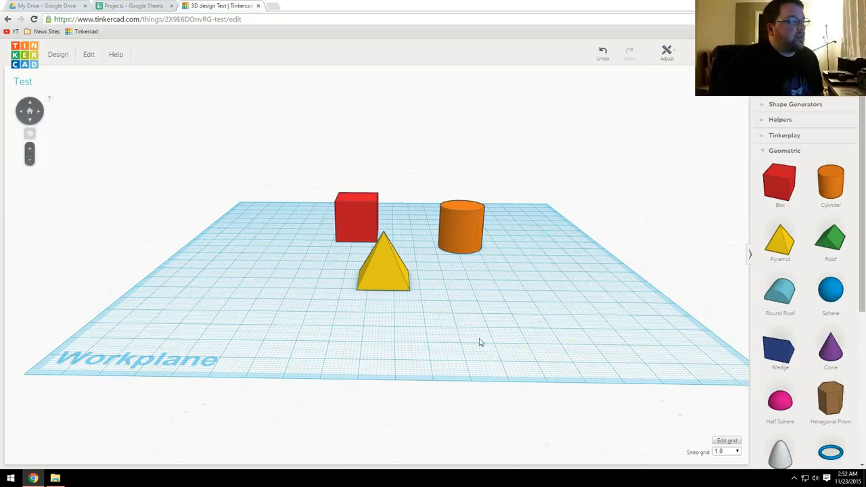
# Step: Select the pyramid, the box and the cylinder one after another and clear the selection
pyautogui.click(390, 276)
pyautogui.click(352, 209)
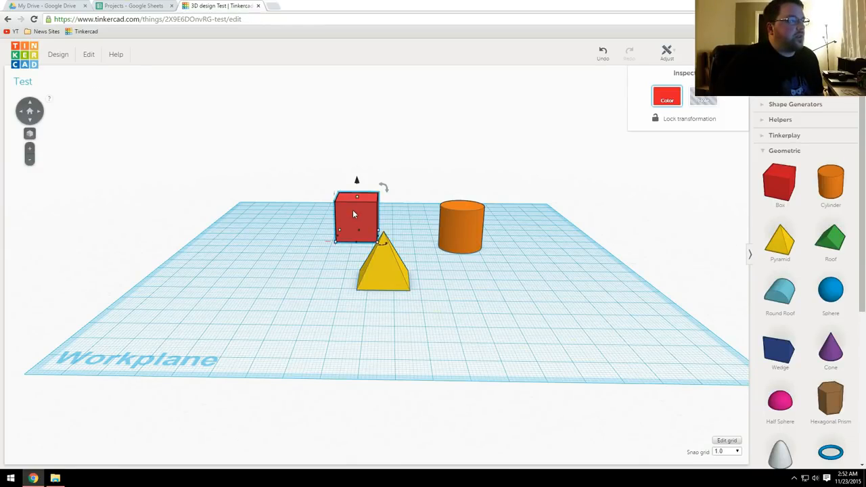
pyautogui.click(475, 216)
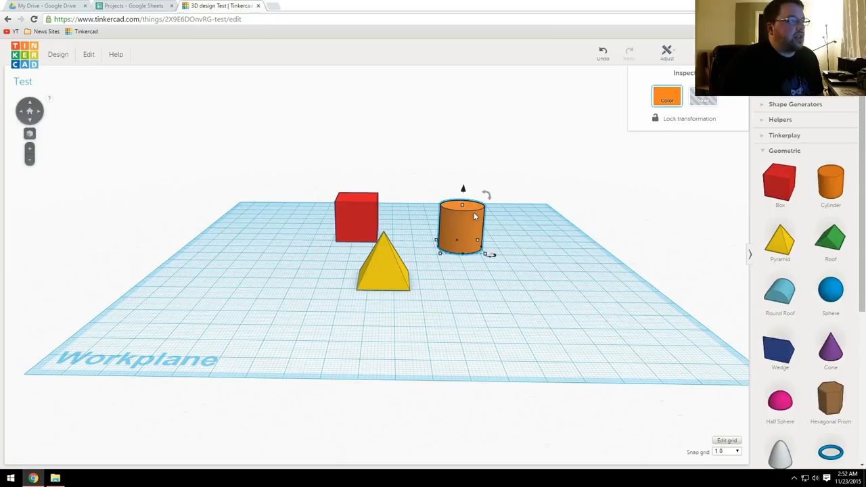
pyautogui.click(538, 245)
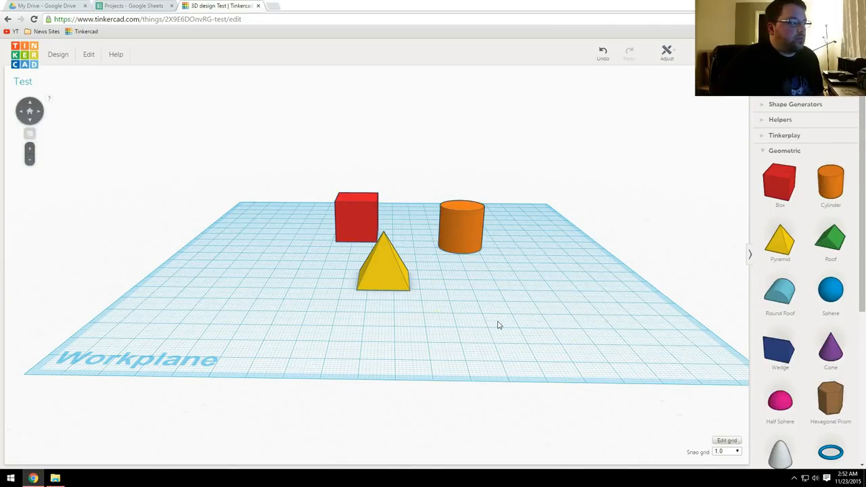
# Step: Examine the three shapes up close, from farther away and from the opposite side
pyautogui.scroll(4, 497, 326)
pyautogui.scroll(-4, 497, 326)
pyautogui.scroll(6, 497, 326)
pyautogui.scroll(-5, 497, 325)
pyautogui.scroll(5, 499, 324)
pyautogui.scroll(-5, 499, 325)
pyautogui.scroll(1, 515, 326)
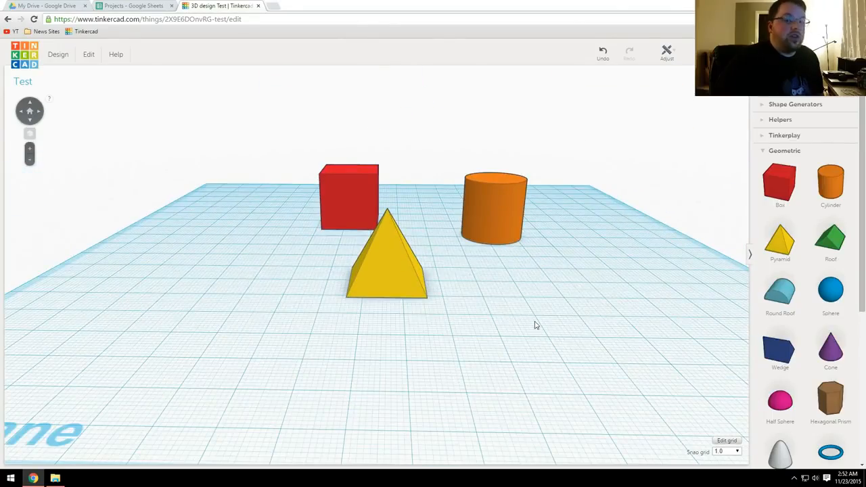
pyautogui.moveTo(584, 307); pyautogui.dragTo(280, 317, button='right')
pyautogui.scroll(8, 335, 271)
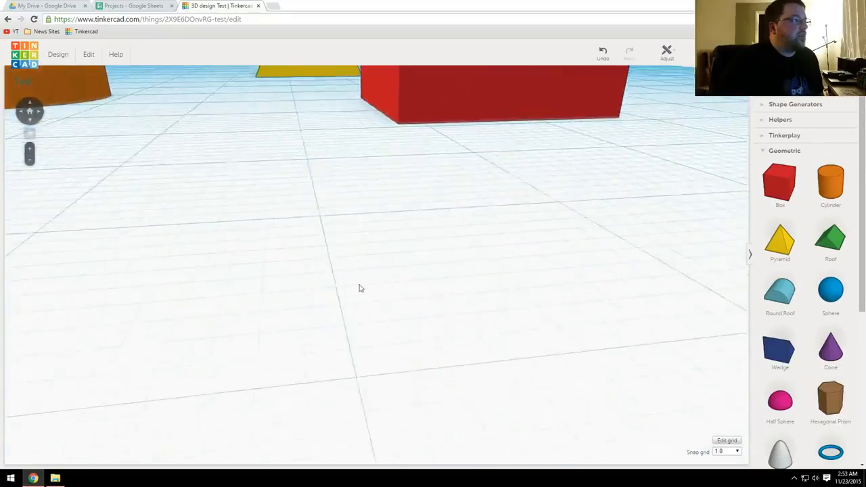
pyautogui.moveTo(367, 268); pyautogui.dragTo(354, 312, button='middle')
pyautogui.click(355, 316)
pyautogui.scroll(-5, 305, 302)
pyautogui.moveTo(248, 296); pyautogui.dragTo(410, 292, button='right')
pyautogui.scroll(-5, 512, 290)
pyautogui.scroll(5, 508, 300)
pyautogui.scroll(-5, 445, 300)
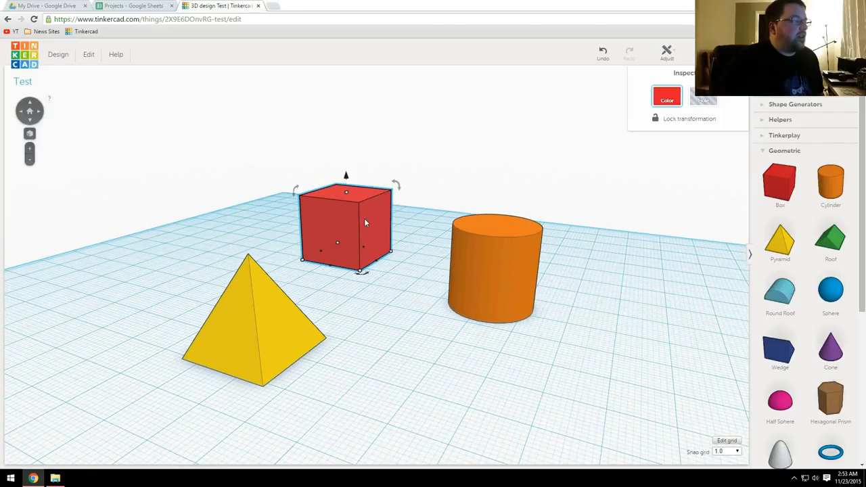
# Step: Inspect the red box's resize handles and edge dimensions up close
pyautogui.scroll(6, 402, 255)
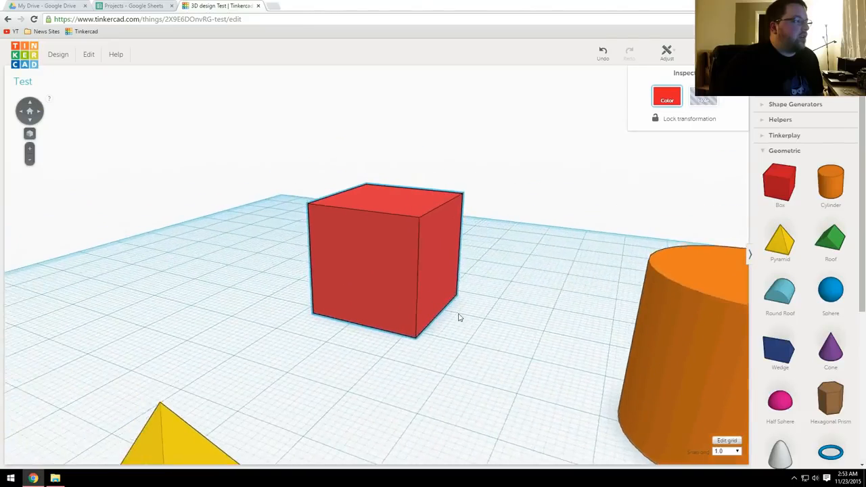
pyautogui.moveTo(462, 334); pyautogui.dragTo(449, 325, button='middle')
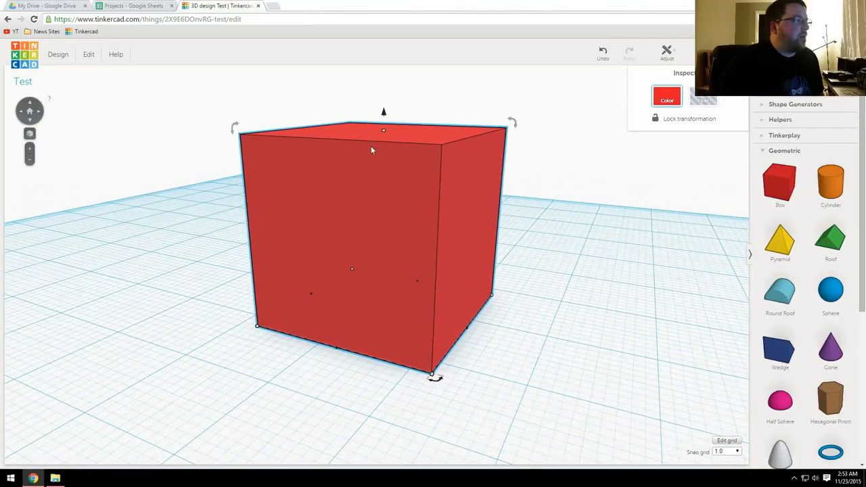
pyautogui.moveTo(384, 132)
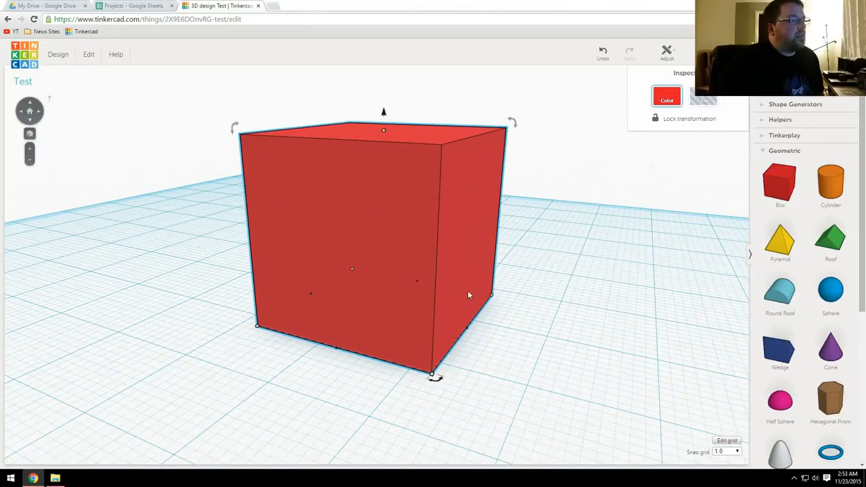
pyautogui.moveTo(469, 332)
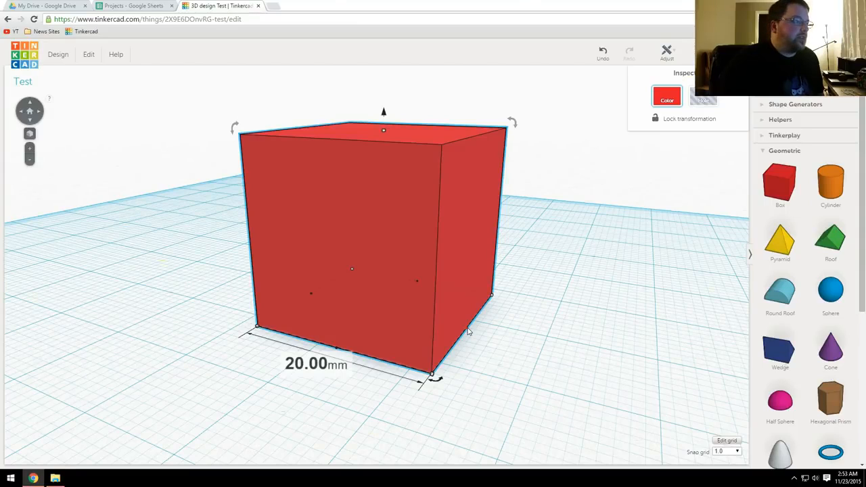
# Step: Narrow the red box and reduce its height so it becomes a smaller rectangular block
pyautogui.moveTo(467, 331); pyautogui.dragTo(387, 331)
pyautogui.moveTo(390, 277); pyautogui.dragTo(424, 317)
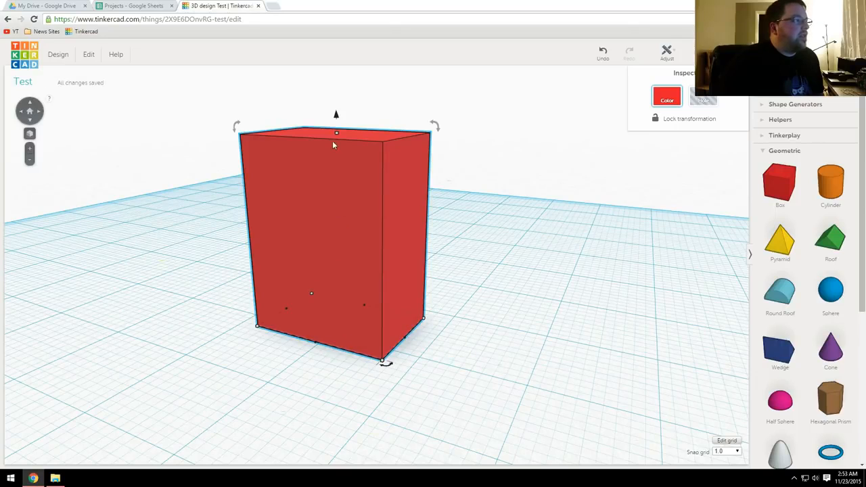
pyautogui.moveTo(336, 133); pyautogui.dragTo(339, 158)
pyautogui.moveTo(438, 171)
pyautogui.mouseDown()
pyautogui.moveTo(360, 145)
pyautogui.moveTo(435, 181)
pyautogui.mouseUp()
pyautogui.moveTo(394, 210); pyautogui.dragTo(420, 230, button='right')
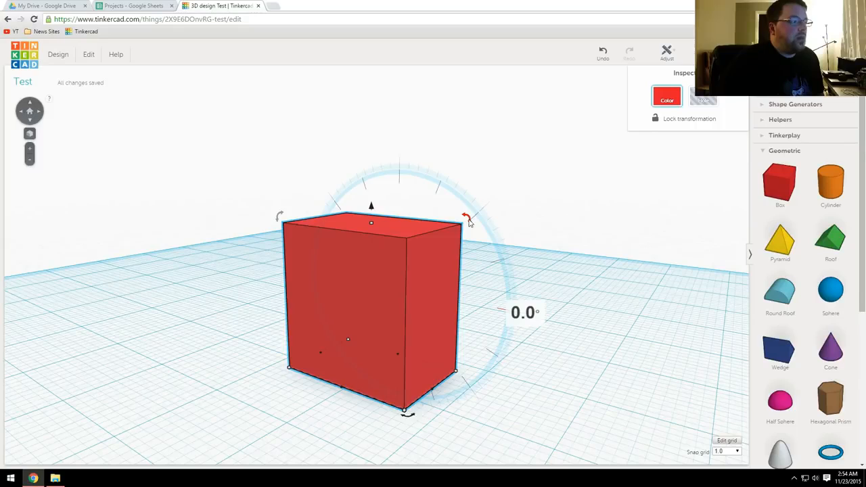
# Step: Tilt the red box with its two upright rotation handles and deselect it
pyautogui.moveTo(469, 223); pyautogui.dragTo(499, 203)
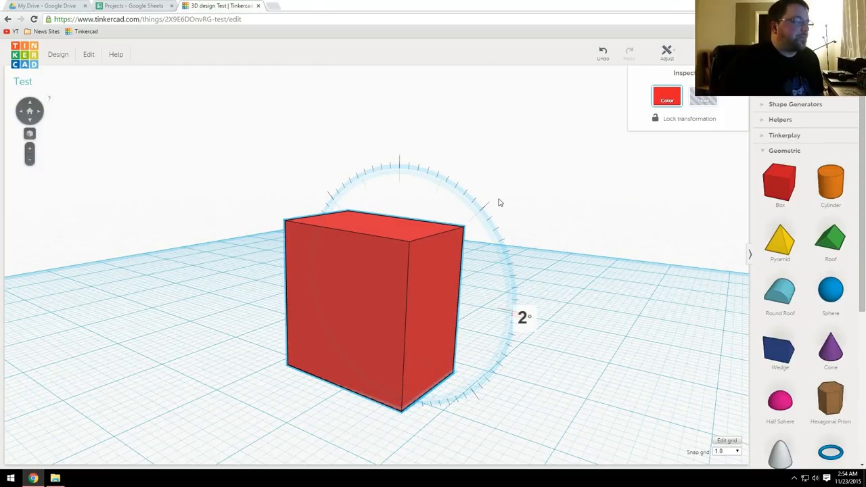
pyautogui.moveTo(498, 202); pyautogui.dragTo(437, 253)
pyautogui.moveTo(437, 253); pyautogui.dragTo(277, 222, button='right')
pyautogui.moveTo(291, 215); pyautogui.dragTo(310, 239)
pyautogui.click(531, 269)
# Step: Collapse the Geometric shape category, and hide and restore the shape library
pyautogui.moveTo(468, 277); pyautogui.dragTo(483, 265, button='right')
pyautogui.moveTo(393, 278); pyautogui.dragTo(442, 284, button='middle')
pyautogui.scroll(4, 483, 294)
pyautogui.scroll(-4, 420, 294)
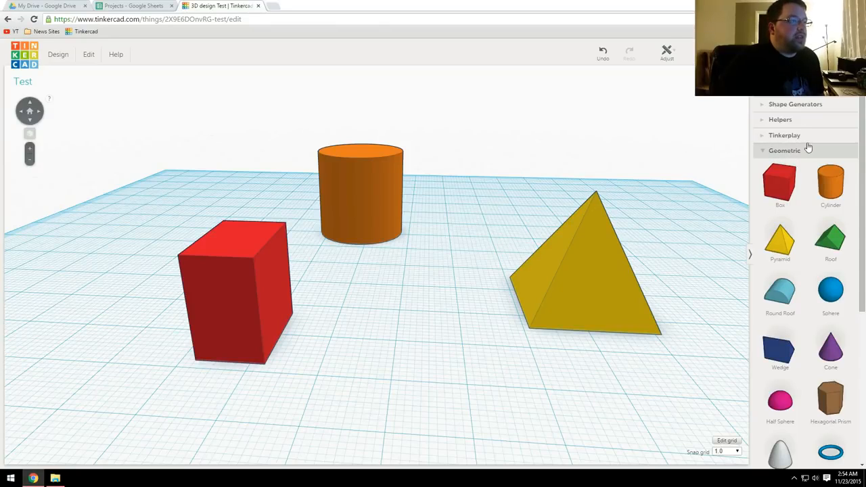
pyautogui.click(762, 151)
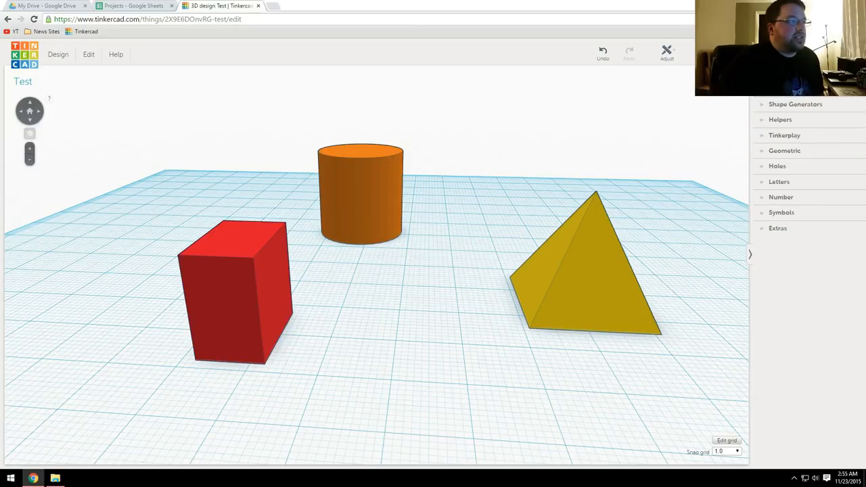
pyautogui.click(752, 255)
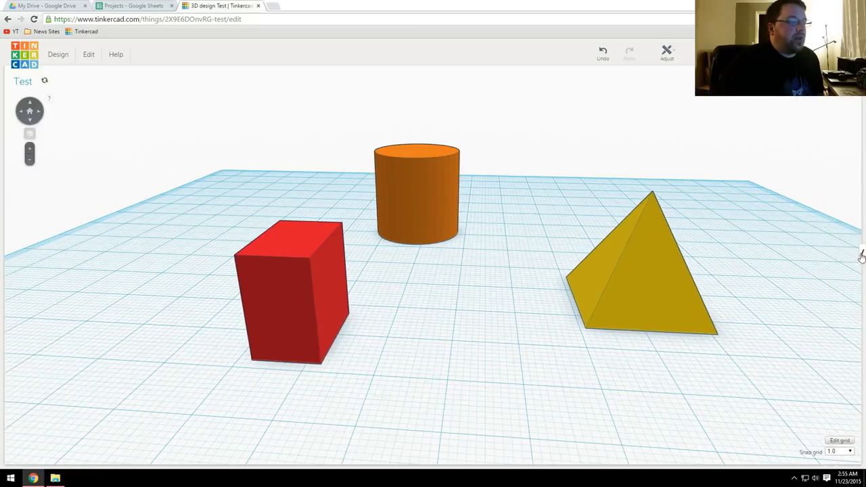
pyautogui.click(862, 255)
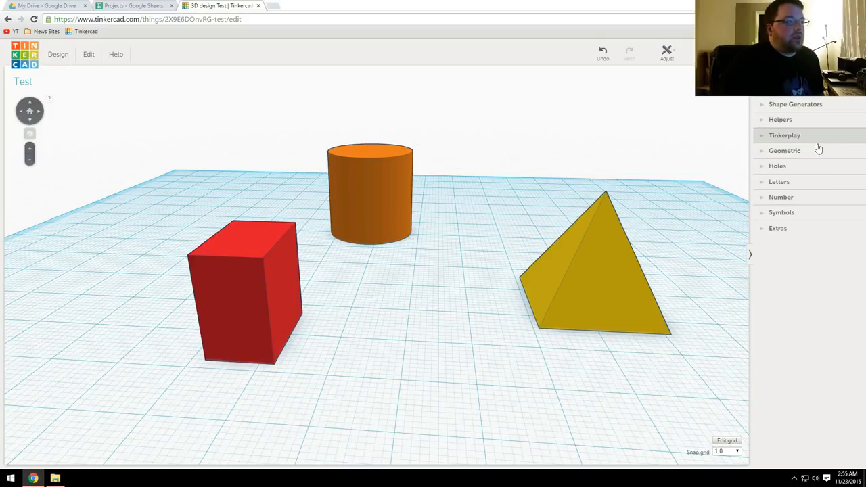
# Step: Browse the Geometric, Number and Letters shape categories
pyautogui.click(763, 151)
pyautogui.scroll(-3, 784, 203)
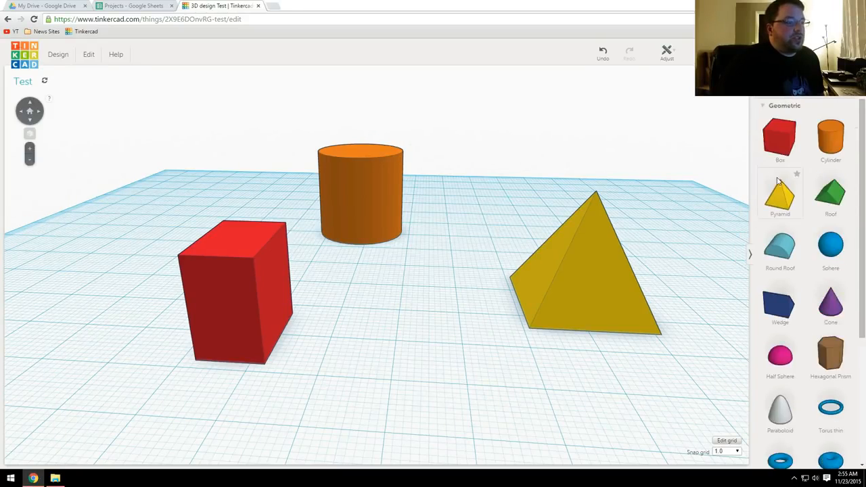
pyautogui.scroll(3, 784, 183)
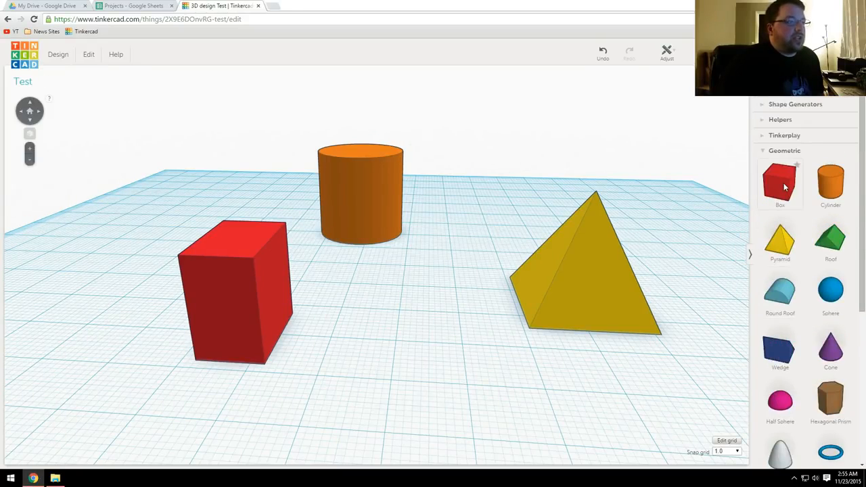
pyautogui.click(762, 151)
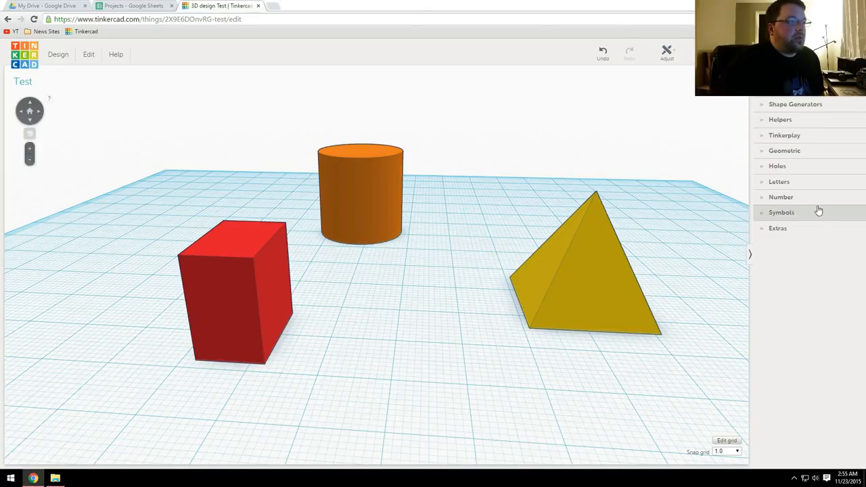
pyautogui.click(762, 198)
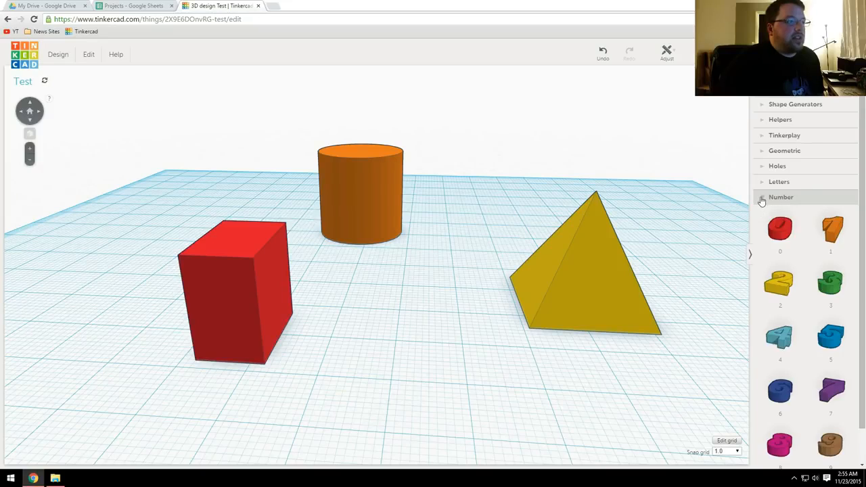
pyautogui.click(763, 199)
pyautogui.click(761, 184)
pyautogui.click(761, 184)
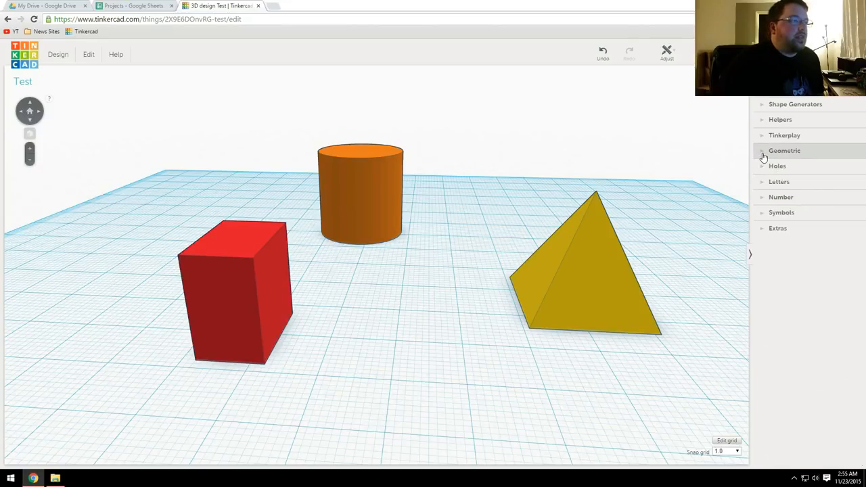
# Step: Place a second box from the Geometric shapes between the first box and the pyramid and flatten it into a thin slab
pyautogui.click(761, 151)
pyautogui.scroll(-3, 776, 203)
pyautogui.scroll(2, 785, 216)
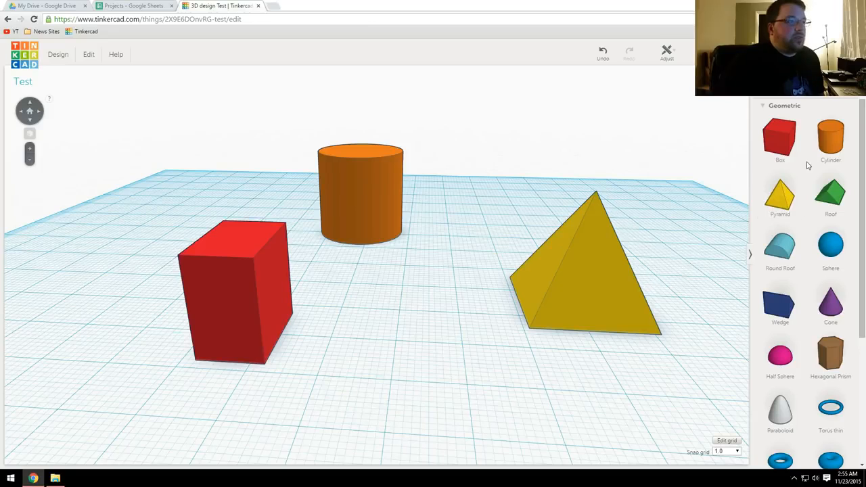
pyautogui.moveTo(780, 142); pyautogui.dragTo(437, 301)
pyautogui.moveTo(460, 278); pyautogui.dragTo(531, 299, button='right')
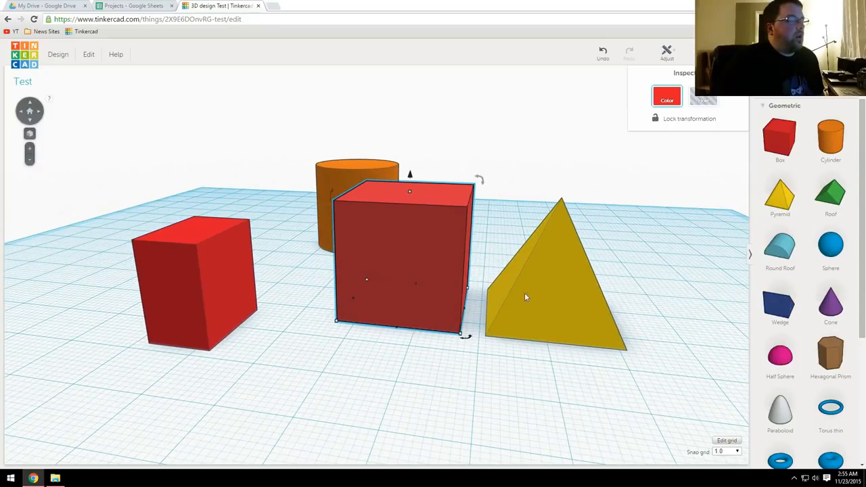
pyautogui.moveTo(454, 242); pyautogui.dragTo(464, 269, button='right')
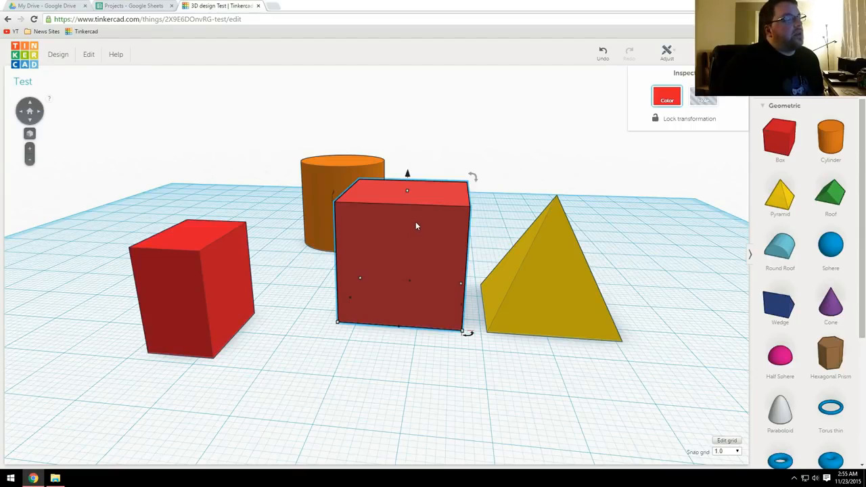
pyautogui.moveTo(407, 192); pyautogui.dragTo(413, 295)
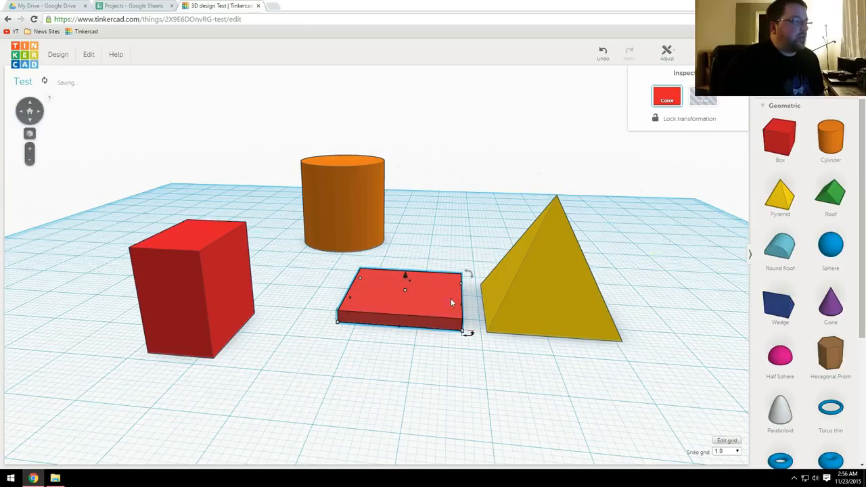
# Step: Move the thin red slab along the workplane until it meets the side of the yellow pyramid
pyautogui.press('Right')
pyautogui.press('Right')
pyautogui.press('Right')
pyautogui.press('Right')
pyautogui.press('Right')
pyautogui.press('Right')
pyautogui.press('Right')
pyautogui.press('Right')
pyautogui.press('Right')
pyautogui.press('Right')
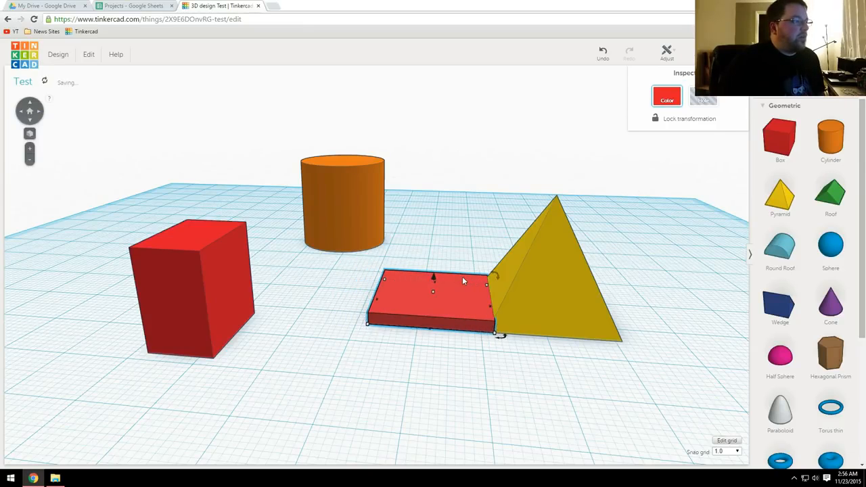
pyautogui.moveTo(462, 276); pyautogui.dragTo(595, 292, button='right')
pyautogui.press('Right')
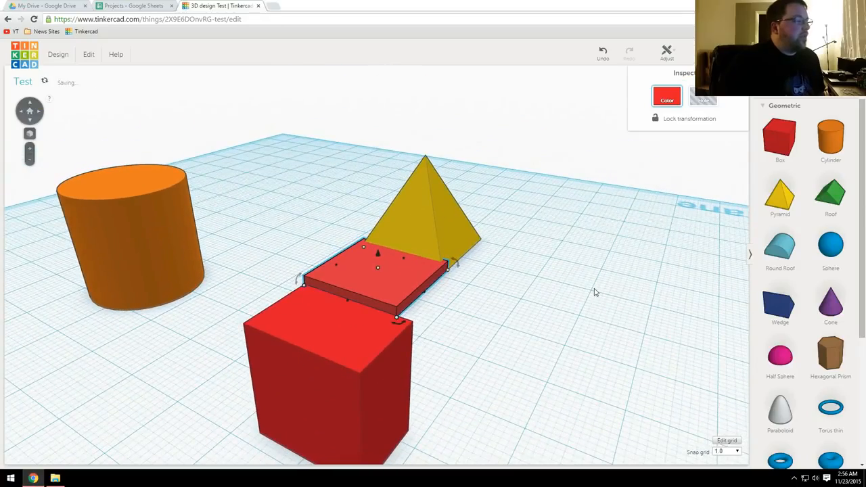
pyautogui.moveTo(475, 309); pyautogui.dragTo(536, 310, button='right')
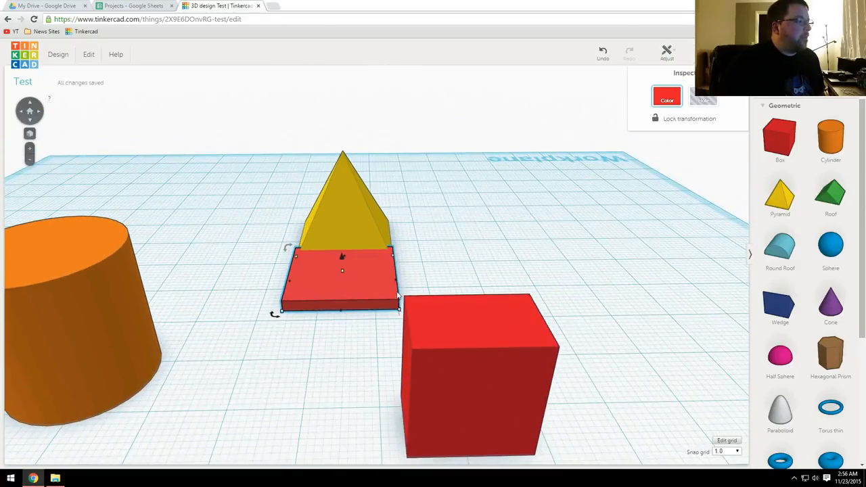
# Step: Narrow the slab slightly from both of its long sides beside the pyramid
pyautogui.moveTo(398, 285)
pyautogui.moveTo(398, 284); pyautogui.dragTo(387, 284)
pyautogui.moveTo(290, 281); pyautogui.dragTo(302, 281)
pyautogui.moveTo(308, 286); pyautogui.dragTo(474, 313, button='right')
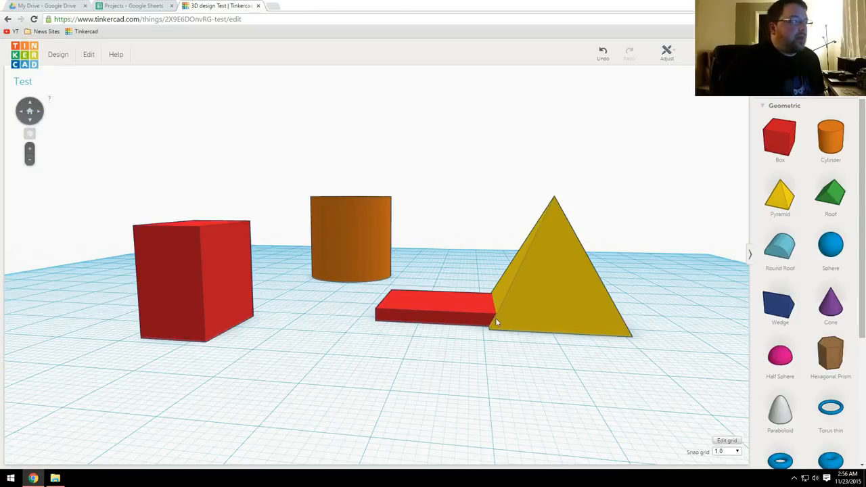
# Step: Select the slab and the pyramid alternately to check whether they are separate objects
pyautogui.click(451, 299)
pyautogui.click(577, 269)
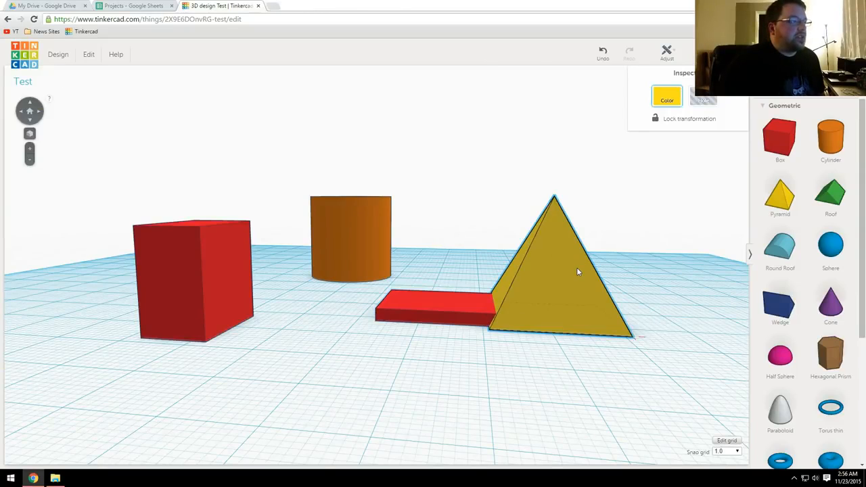
pyautogui.click(441, 302)
pyautogui.click(553, 276)
pyautogui.click(452, 304)
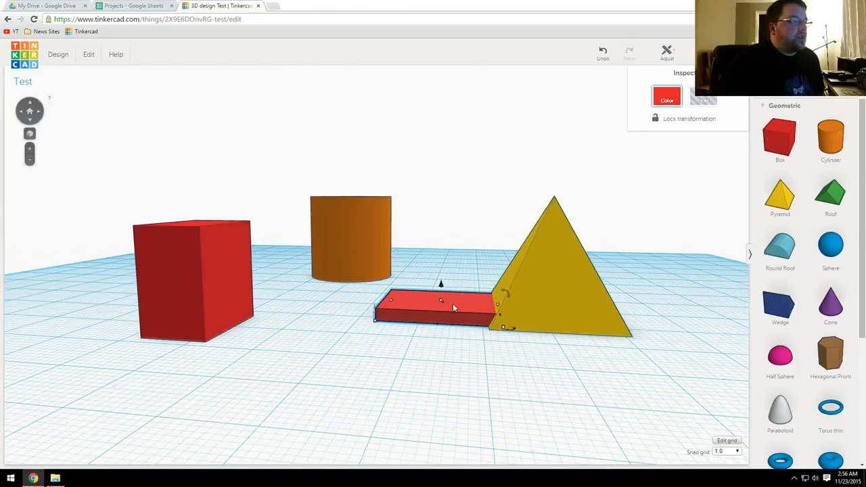
# Step: Select the red slab and the yellow pyramid together and group them into one object
pyautogui.click(517, 373)
pyautogui.moveTo(501, 355); pyautogui.dragTo(529, 370, button='right')
pyautogui.moveTo(549, 362); pyautogui.dragTo(424, 285)
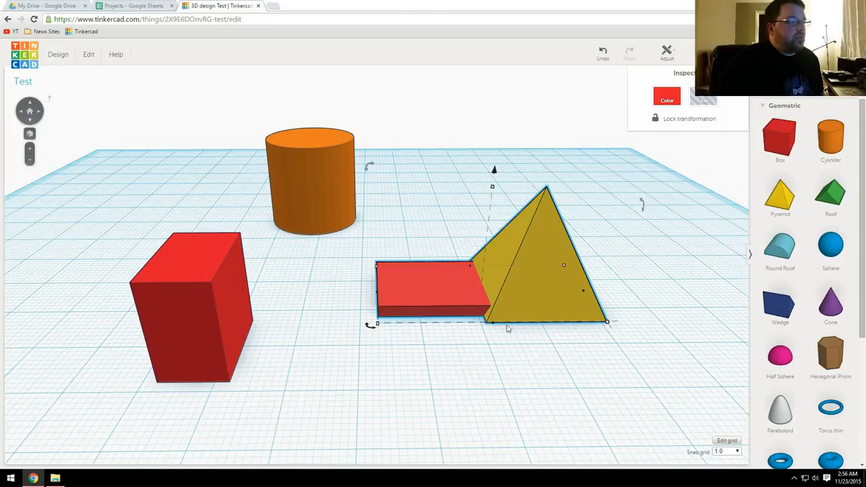
pyautogui.click(518, 350)
pyautogui.click(520, 285)
pyautogui.keyDown('shift'); pyautogui.click(421, 284); pyautogui.keyUp('shift')
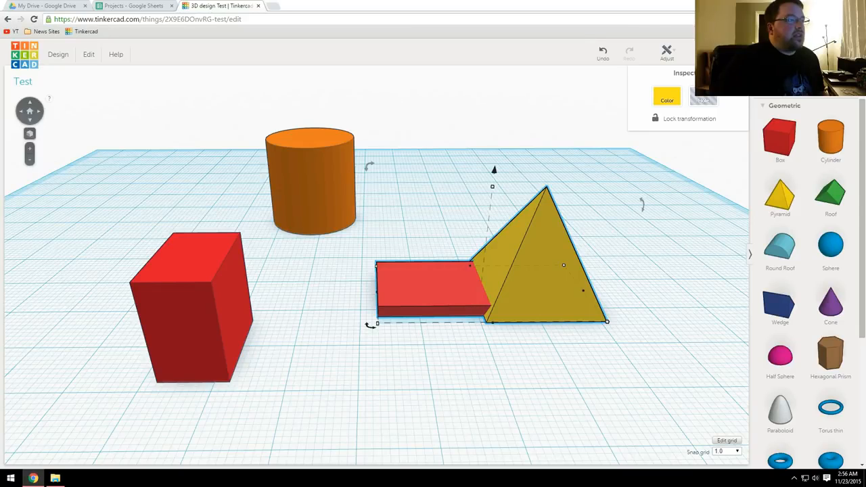
pyautogui.hotkey('ctrl', 'g')
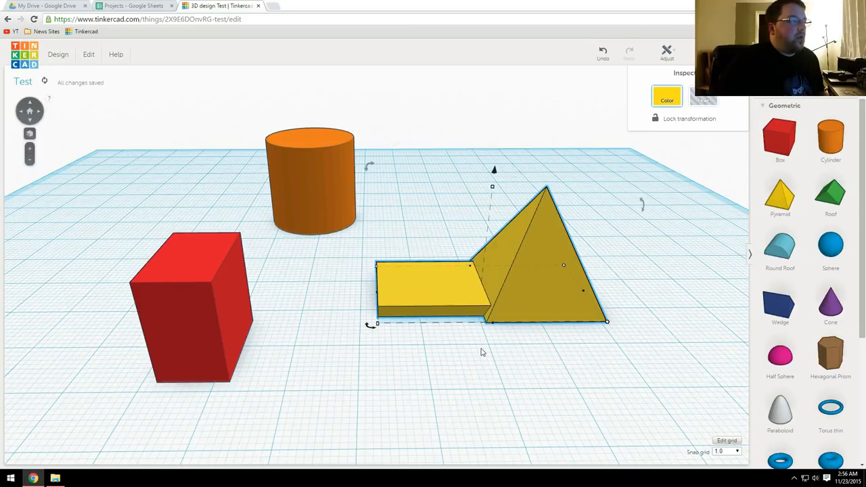
# Step: Select and deselect the grouped shape at its pyramid and slab parts to check that it acts as one object
pyautogui.click(544, 361)
pyautogui.moveTo(543, 362); pyautogui.dragTo(551, 301, button='right')
pyautogui.click(551, 301)
pyautogui.click(476, 365)
pyautogui.click(429, 301)
pyautogui.click(480, 387)
pyautogui.click(536, 326)
# Step: Move the orange cylinder onto the slab part of the group and shrink its footprint to fit within the slab
pyautogui.moveTo(619, 396)
pyautogui.mouseDown()
pyautogui.moveTo(623, 374)
pyautogui.moveTo(596, 288)
pyautogui.moveTo(624, 374)
pyautogui.moveTo(580, 415)
pyautogui.moveTo(605, 402)
pyautogui.mouseUp()
pyautogui.moveTo(589, 203); pyautogui.dragTo(558, 246)
pyautogui.moveTo(461, 381); pyautogui.dragTo(476, 332, button='right')
pyautogui.click(338, 202)
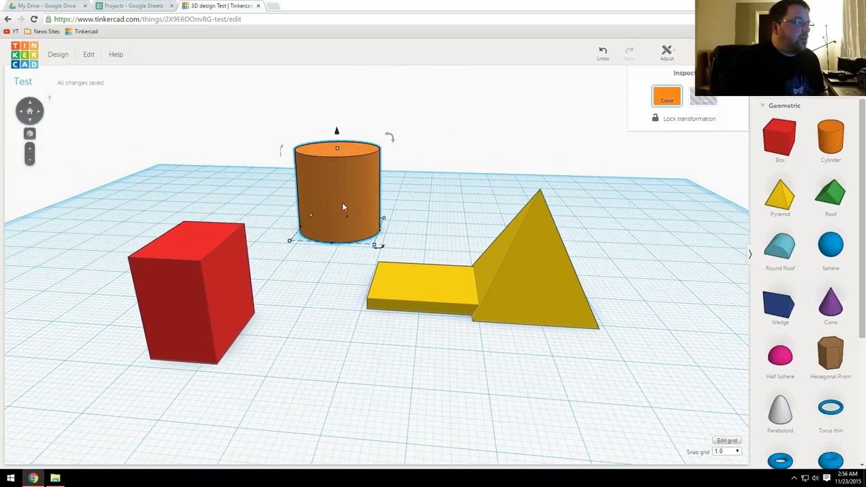
pyautogui.moveTo(338, 171); pyautogui.dragTo(436, 220)
pyautogui.moveTo(377, 268); pyautogui.dragTo(431, 263)
pyautogui.moveTo(465, 274); pyautogui.dragTo(692, 267, button='right')
pyautogui.moveTo(397, 314); pyautogui.dragTo(379, 318, button='right')
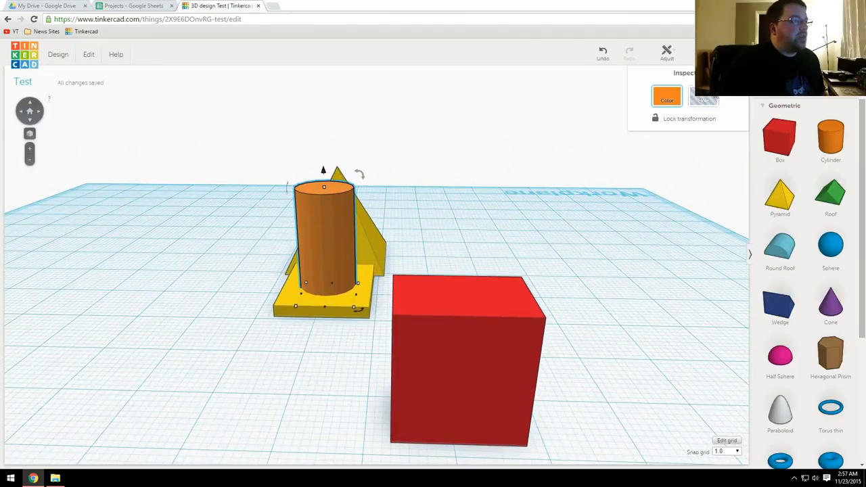
# Step: Turn the cylinder into a hole and group it with the yellow shape to cut a round opening through the slab
pyautogui.click(714, 99)
pyautogui.moveTo(494, 240); pyautogui.dragTo(332, 428, button='right')
pyautogui.moveTo(332, 429); pyautogui.dragTo(233, 304)
pyautogui.hotkey('ctrl', 'g')
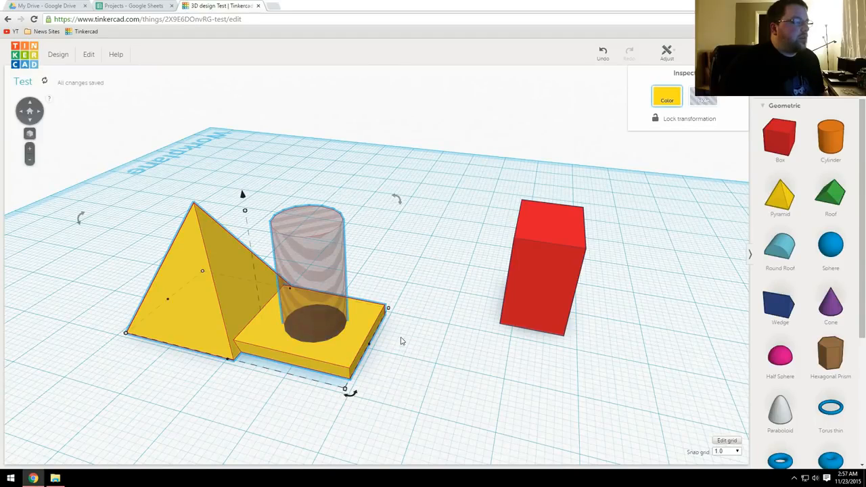
# Step: Deselect the yellow shape and examine the round cutout in its slab from several angles
pyautogui.moveTo(422, 315); pyautogui.dragTo(413, 343, button='right')
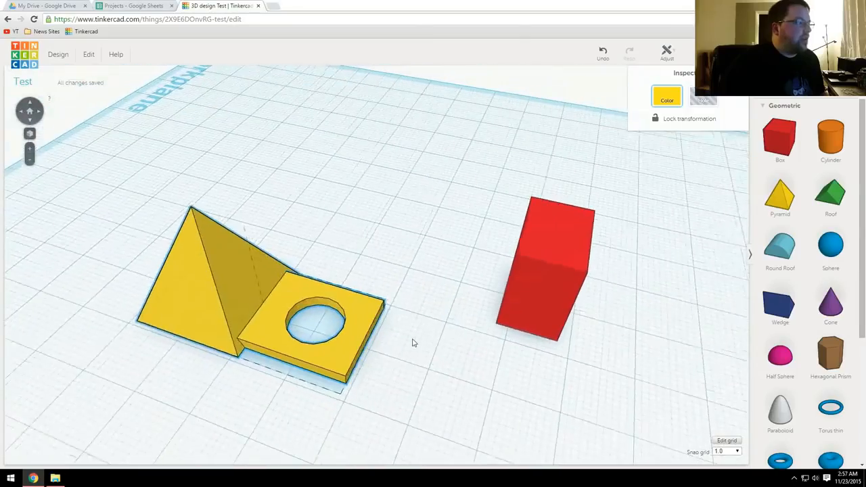
pyautogui.click(413, 343)
pyautogui.moveTo(450, 336); pyautogui.dragTo(497, 295, button='middle')
pyautogui.moveTo(497, 295); pyautogui.dragTo(549, 330, button='right')
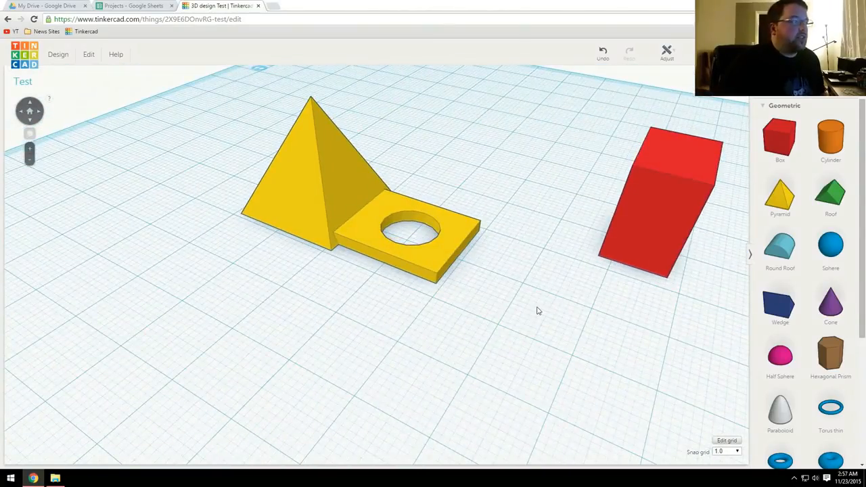
pyautogui.moveTo(537, 309); pyautogui.dragTo(497, 348, button='middle')
pyautogui.moveTo(501, 357); pyautogui.dragTo(532, 327, button='right')
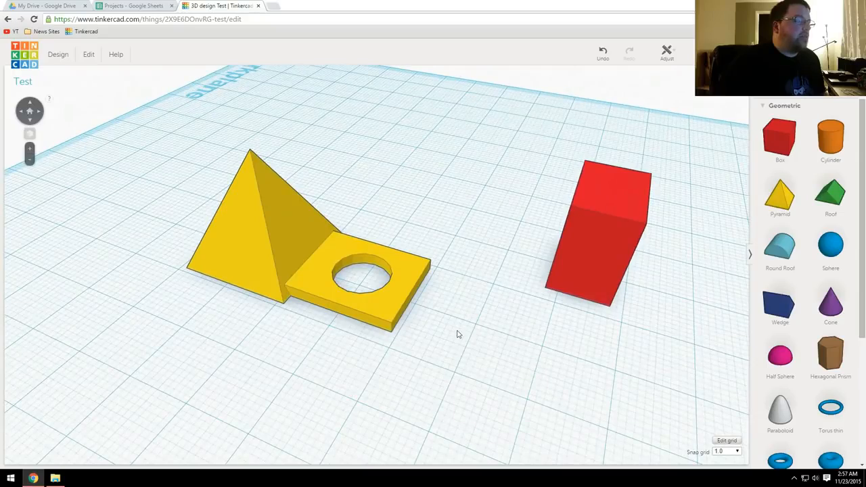
pyautogui.moveTo(466, 335); pyautogui.dragTo(475, 309, button='right')
pyautogui.moveTo(529, 311); pyautogui.dragTo(533, 296, button='right')
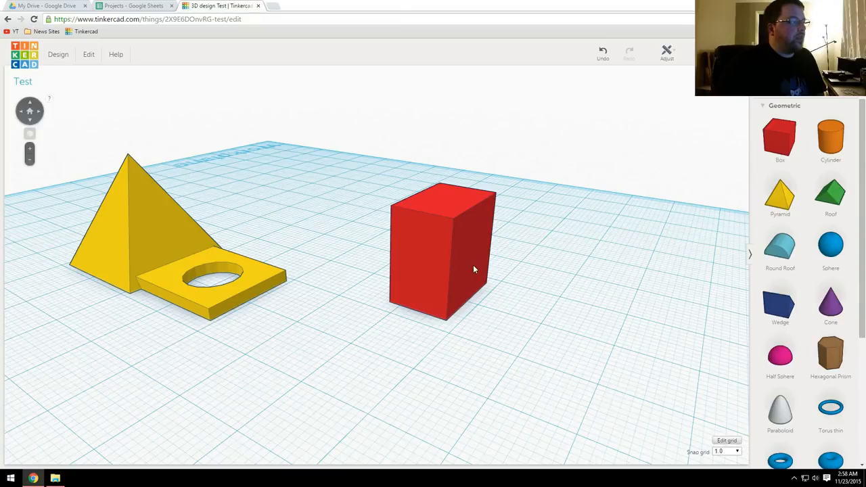
# Step: Lower the height of the tall red box to make it a thin plate
pyautogui.click(449, 258)
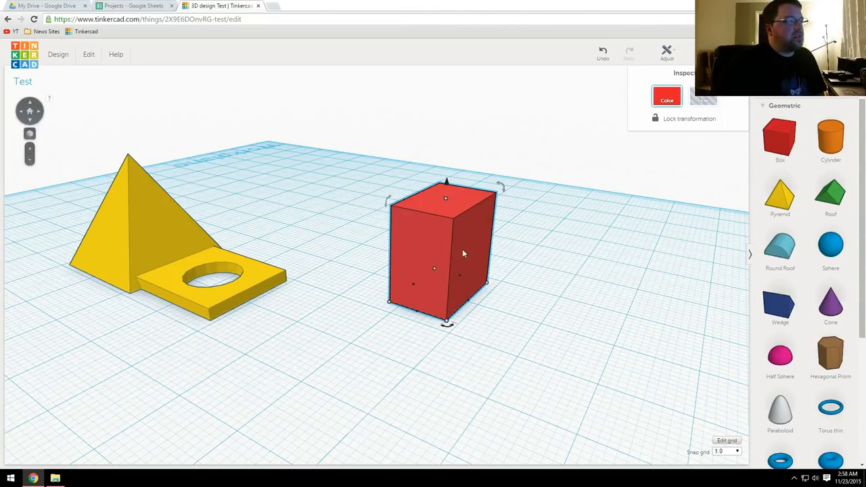
pyautogui.moveTo(447, 199)
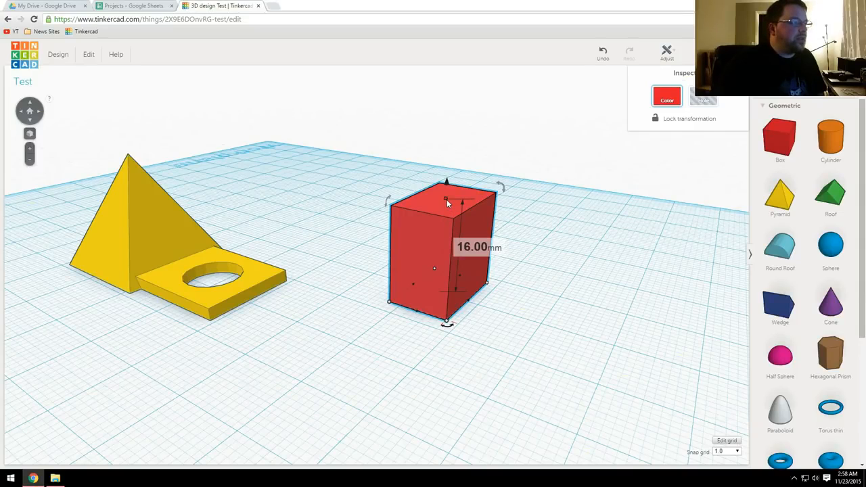
pyautogui.moveTo(447, 200); pyautogui.dragTo(445, 285)
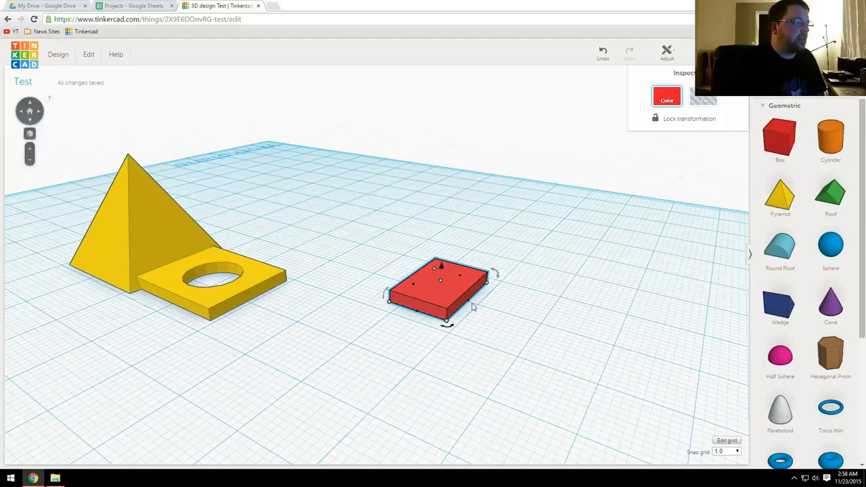
# Step: Stretch the thin red plate in length and width into a large rectangular base
pyautogui.moveTo(472, 306); pyautogui.dragTo(648, 349)
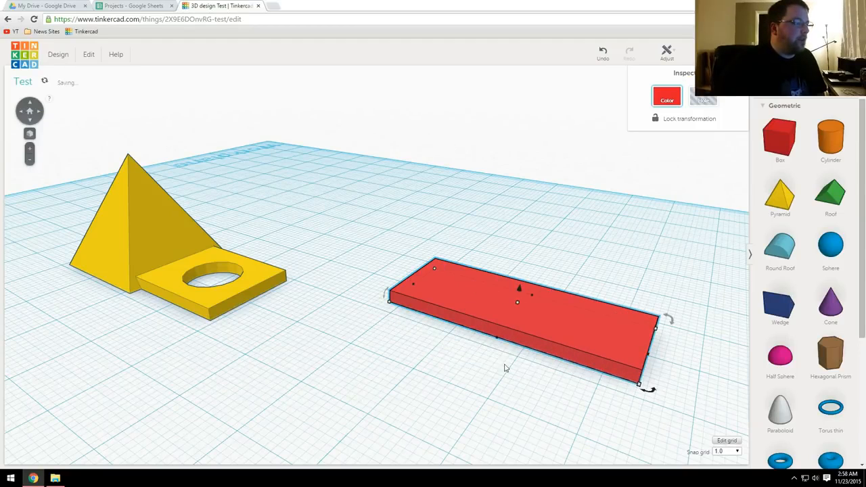
pyautogui.moveTo(496, 339); pyautogui.dragTo(399, 458)
pyautogui.click(517, 328)
pyautogui.moveTo(489, 350); pyautogui.dragTo(400, 449)
pyautogui.moveTo(477, 360); pyautogui.dragTo(411, 308, button='middle')
pyautogui.moveTo(411, 308); pyautogui.dragTo(338, 434, button='right')
pyautogui.moveTo(446, 287); pyautogui.dragTo(627, 283)
pyautogui.scroll(-2, 560, 311)
pyautogui.moveTo(559, 313); pyautogui.dragTo(499, 291, button='right')
# Step: Place the letter H from the Letters shapes at one end of the red plate and enlarge it to about 20.5 by 21.5 mm
pyautogui.click(777, 104)
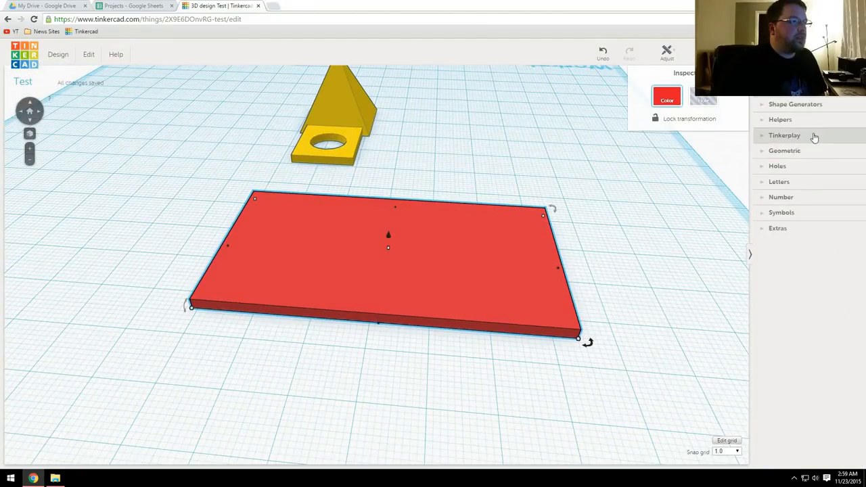
pyautogui.click(787, 183)
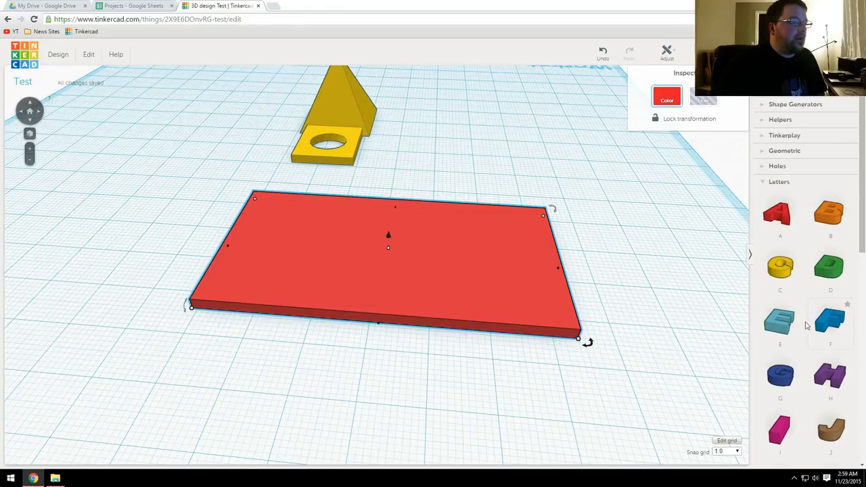
pyautogui.moveTo(831, 376); pyautogui.dragTo(337, 302)
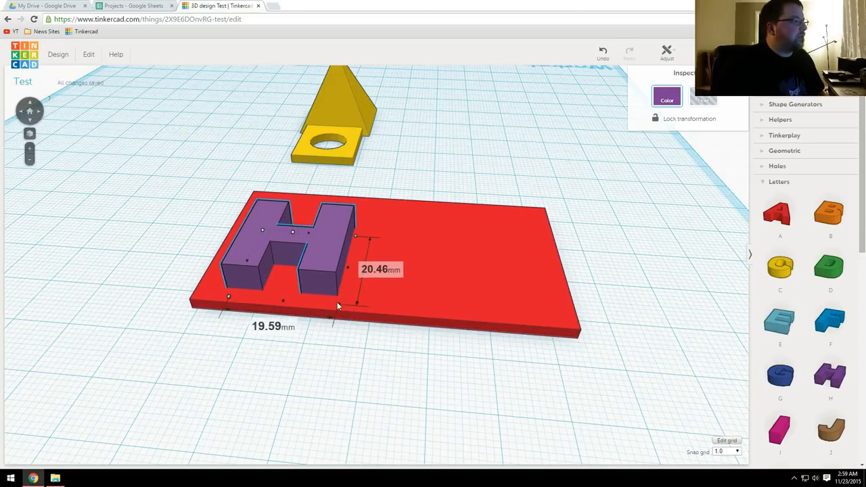
pyautogui.moveTo(327, 270); pyautogui.dragTo(327, 259)
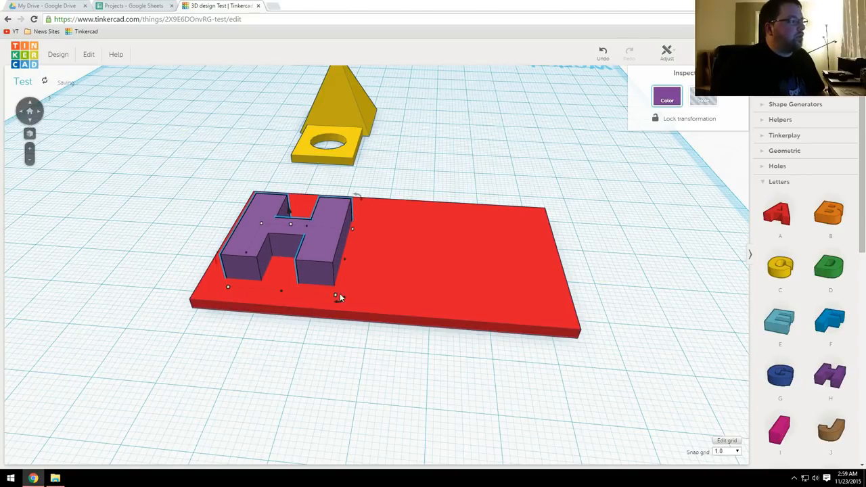
pyautogui.moveTo(336, 294); pyautogui.dragTo(337, 300)
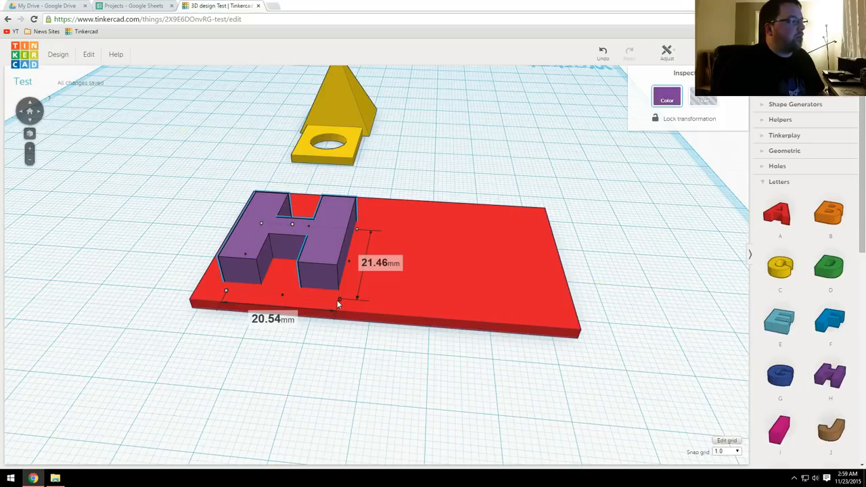
pyautogui.moveTo(337, 301)
pyautogui.mouseDown(button='right')
pyautogui.moveTo(358, 321)
pyautogui.moveTo(345, 311)
pyautogui.mouseUp(button='right')
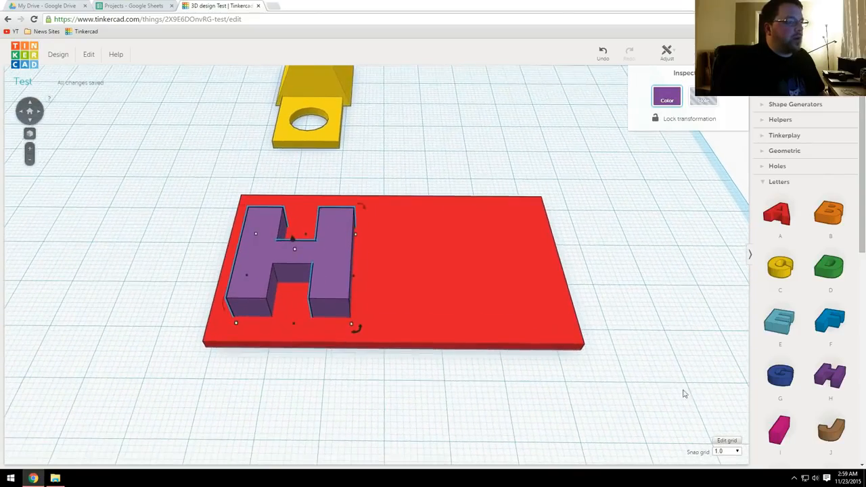
# Step: Place the letter I on the red plate beside the H and adjust its position and size to match
pyautogui.moveTo(780, 428); pyautogui.dragTo(432, 331)
pyautogui.click(400, 254)
pyautogui.moveTo(431, 331); pyautogui.dragTo(412, 236, button='right')
pyautogui.moveTo(439, 275); pyautogui.dragTo(409, 244)
pyautogui.moveTo(408, 244); pyautogui.dragTo(474, 285, button='right')
# Step: Place an Exclamation Mark from the Symbols shapes on the red plate beside the letter I
pyautogui.scroll(-7, 805, 324)
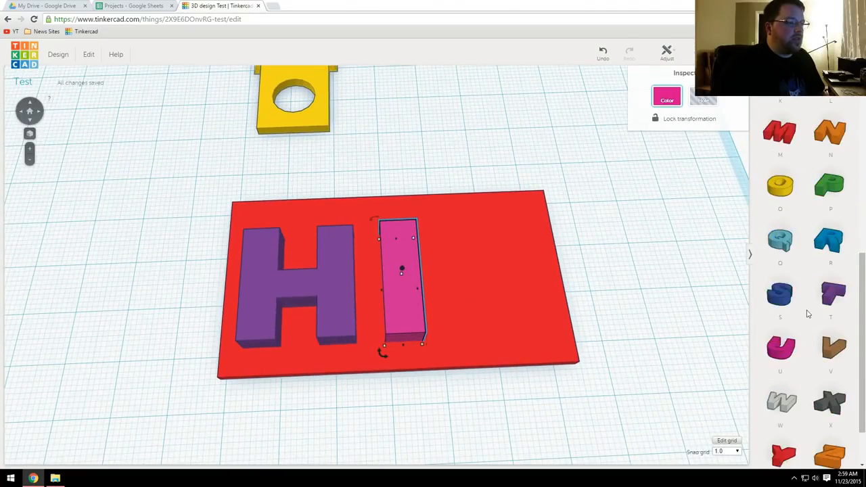
pyautogui.click(795, 445)
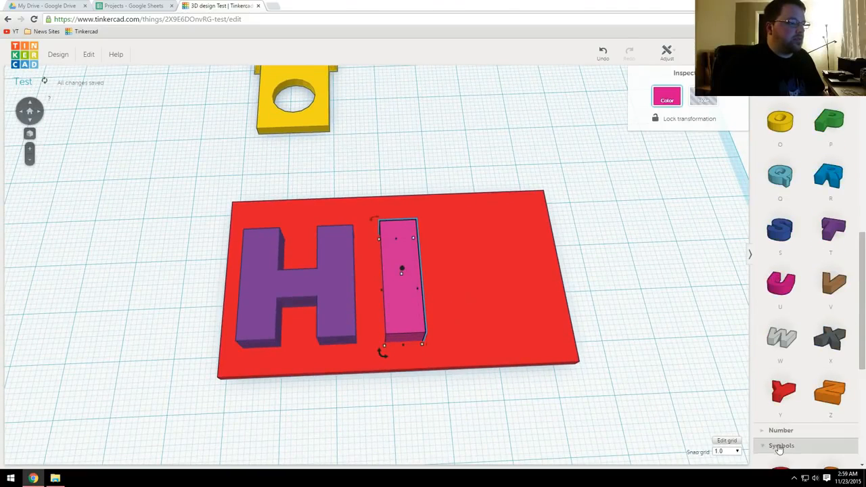
pyautogui.scroll(-3, 805, 379)
pyautogui.scroll(-1, 806, 358)
pyautogui.moveTo(781, 308); pyautogui.dragTo(449, 257)
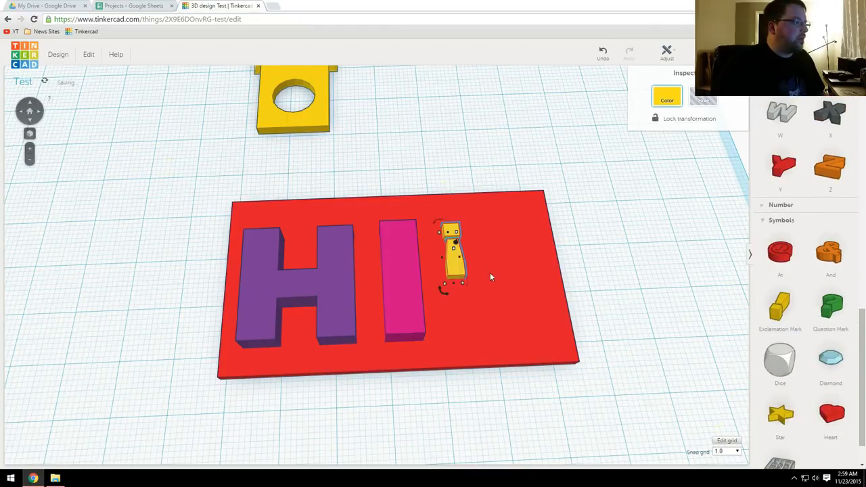
# Step: Rotate the exclamation mark half a turn so its dot faces the front, and resize it to suit the letters
pyautogui.moveTo(443, 291); pyautogui.dragTo(451, 233)
pyautogui.moveTo(459, 287); pyautogui.dragTo(481, 290)
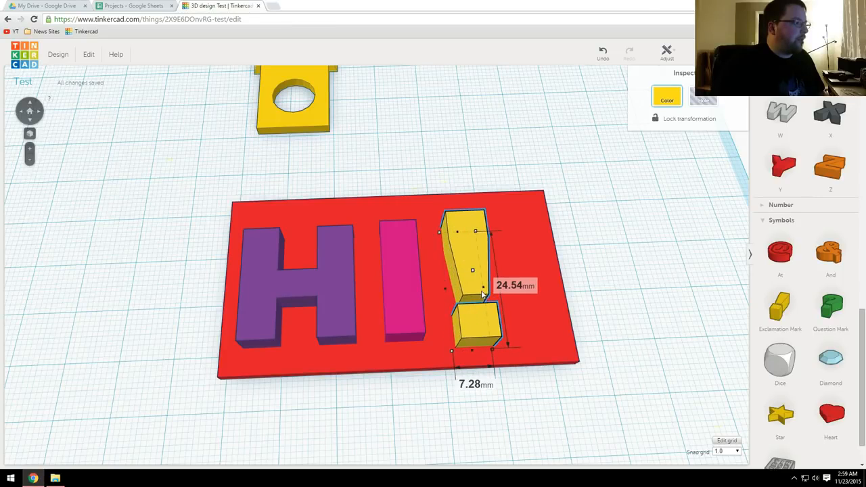
pyautogui.scroll(3, 481, 290)
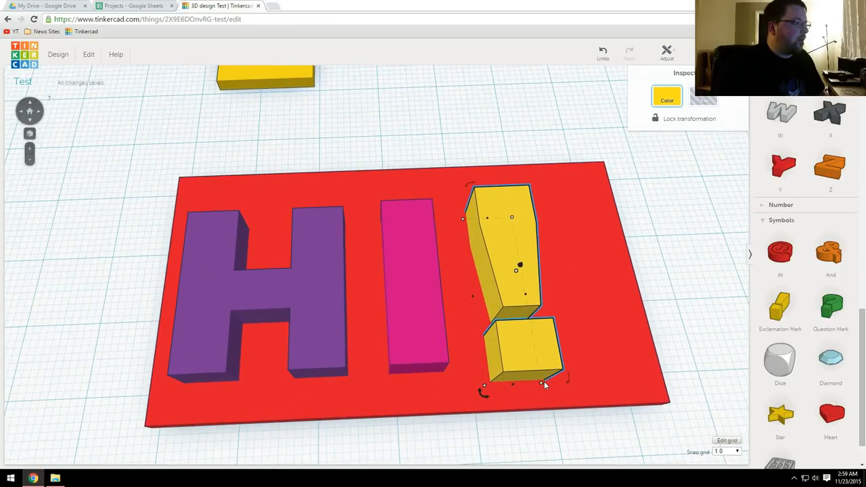
pyautogui.moveTo(542, 385)
pyautogui.moveTo(538, 377); pyautogui.dragTo(533, 370)
# Step: Adjust the heights of the H, the I and the exclamation mark so that their tops are about level
pyautogui.moveTo(533, 370); pyautogui.dragTo(517, 273, button='right')
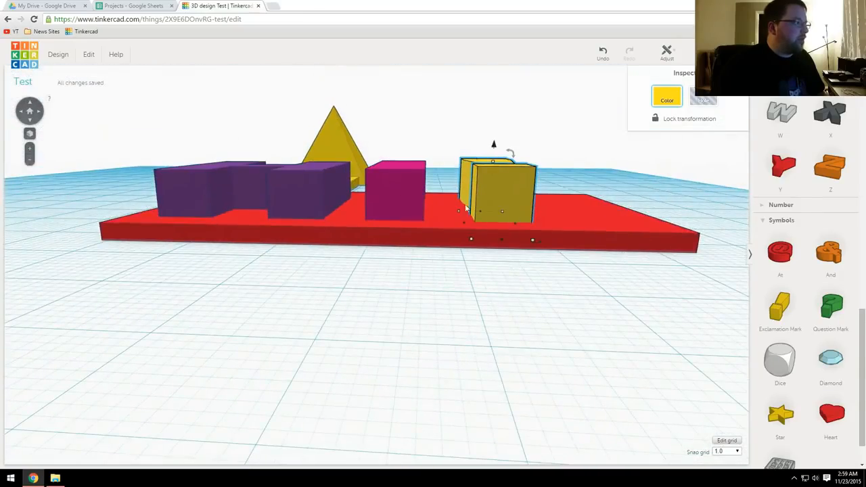
pyautogui.click(313, 181)
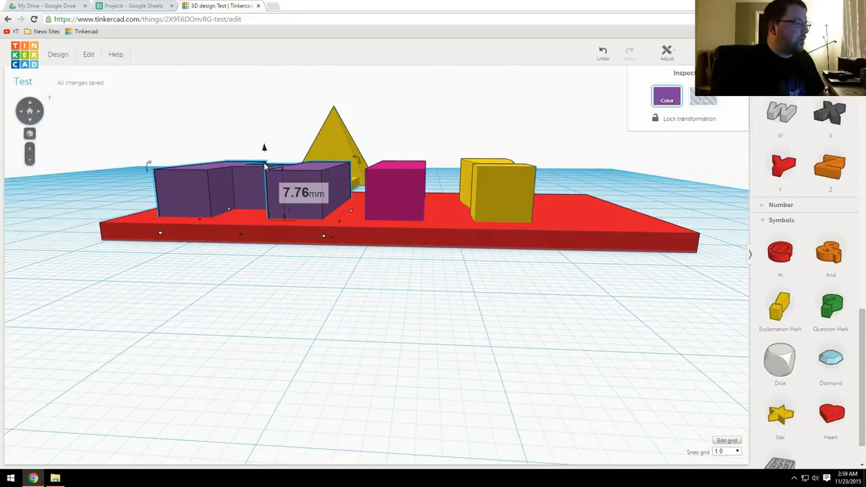
pyautogui.moveTo(265, 169); pyautogui.dragTo(264, 167)
pyautogui.click(415, 203)
pyautogui.moveTo(399, 166); pyautogui.dragTo(400, 164)
pyautogui.click(497, 170)
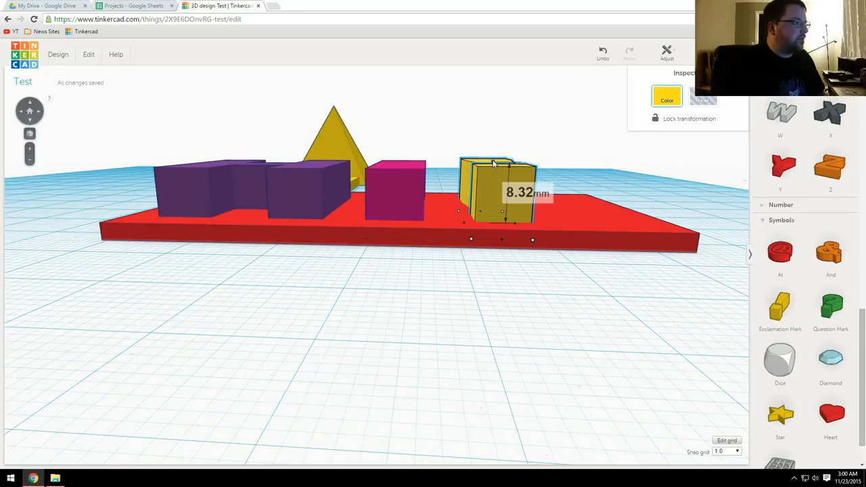
pyautogui.moveTo(496, 168); pyautogui.dragTo(494, 166)
pyautogui.moveTo(491, 184); pyautogui.dragTo(510, 266, button='right')
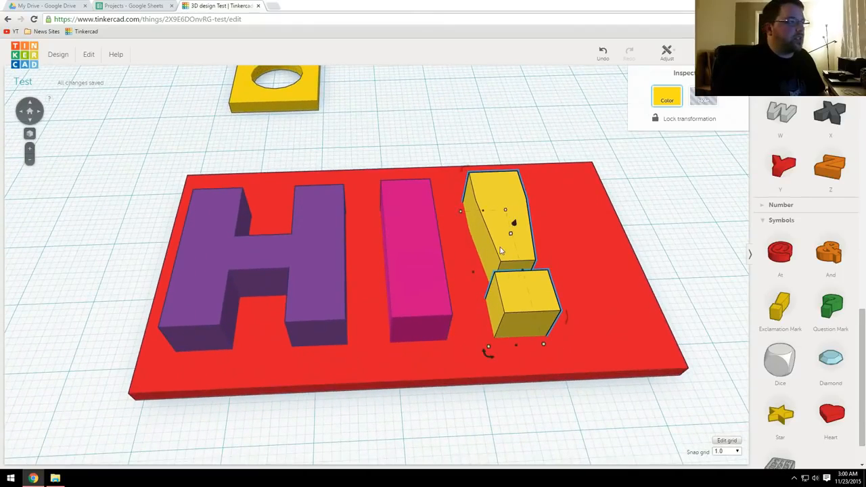
# Step: Shorten the red plate to 55 mm so its edge sits close to the exclamation mark
pyautogui.click(625, 261)
pyautogui.moveTo(626, 258); pyautogui.dragTo(559, 272)
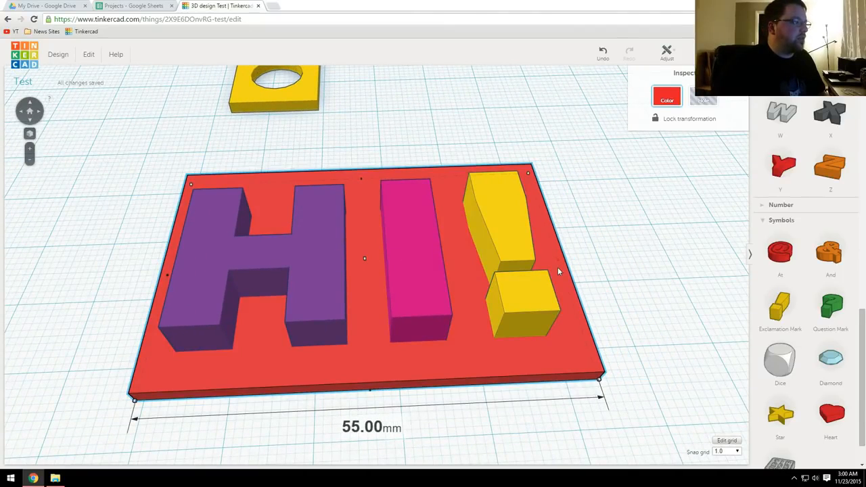
pyautogui.moveTo(542, 312); pyautogui.dragTo(501, 325, button='right')
# Step: Group the red plate with the H, the I and the exclamation mark
pyautogui.moveTo(387, 177); pyautogui.dragTo(381, 185)
pyautogui.moveTo(412, 287); pyautogui.dragTo(435, 222, button='right')
pyautogui.moveTo(564, 368); pyautogui.dragTo(287, 196)
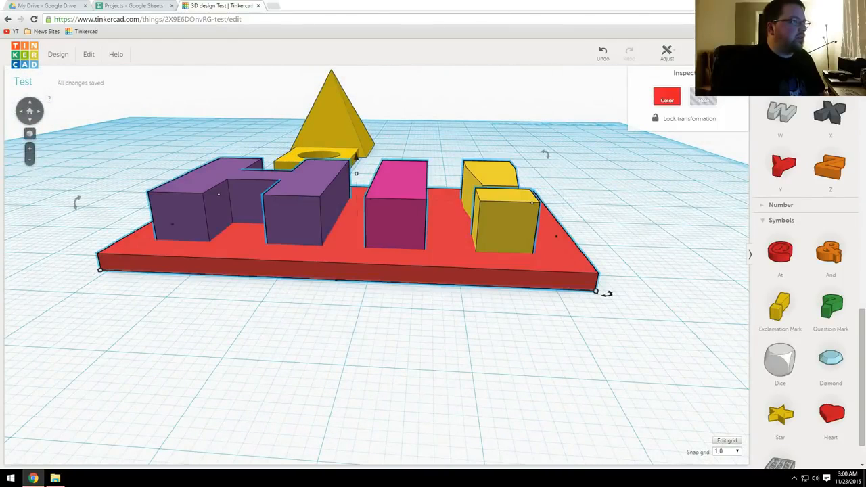
pyautogui.hotkey('ctrl', 'g')
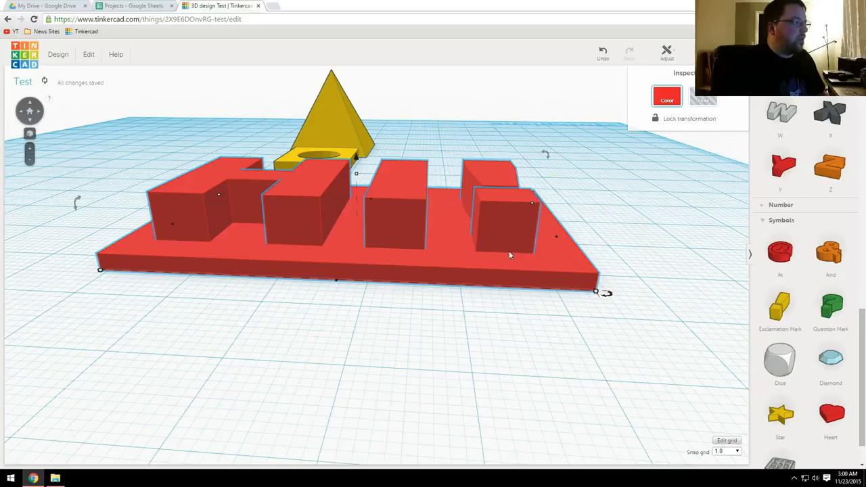
# Step: Rotate the grouped HI! sign a quarter turn so it stands upright on the workplane, and inspect it from the side
pyautogui.moveTo(471, 237); pyautogui.dragTo(523, 270, button='right')
pyautogui.click(572, 224)
pyautogui.click(490, 269)
pyautogui.moveTo(539, 220); pyautogui.dragTo(465, 305)
pyautogui.moveTo(401, 163); pyautogui.dragTo(421, 86)
pyautogui.moveTo(454, 173); pyautogui.dragTo(376, 252, button='right')
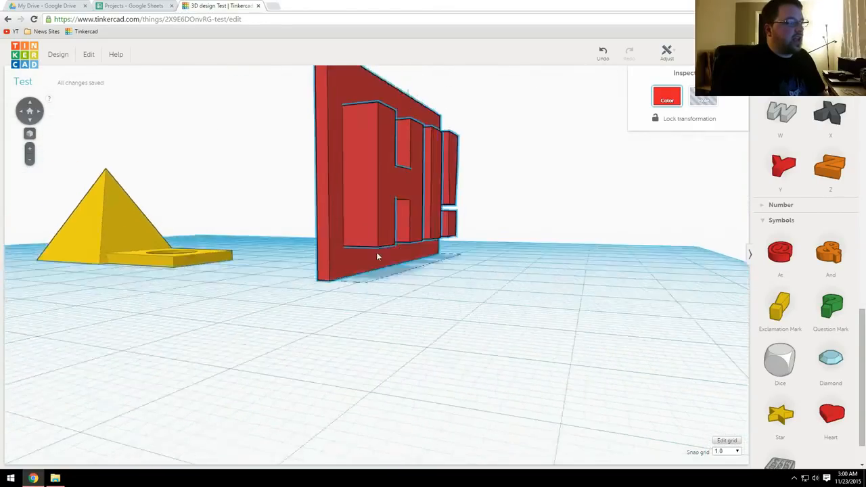
pyautogui.moveTo(507, 238); pyautogui.dragTo(513, 284, button='right')
pyautogui.scroll(2, 511, 284)
pyautogui.scroll(-1, 511, 284)
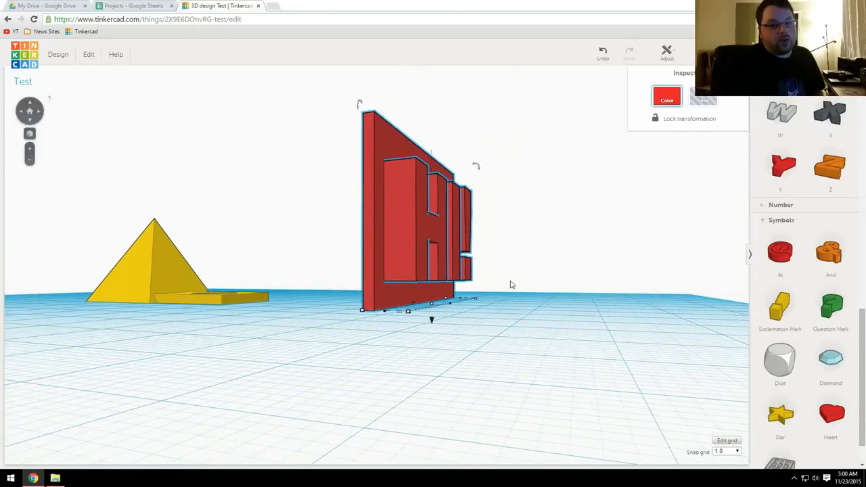
pyautogui.moveTo(447, 257); pyautogui.dragTo(460, 278, button='right')
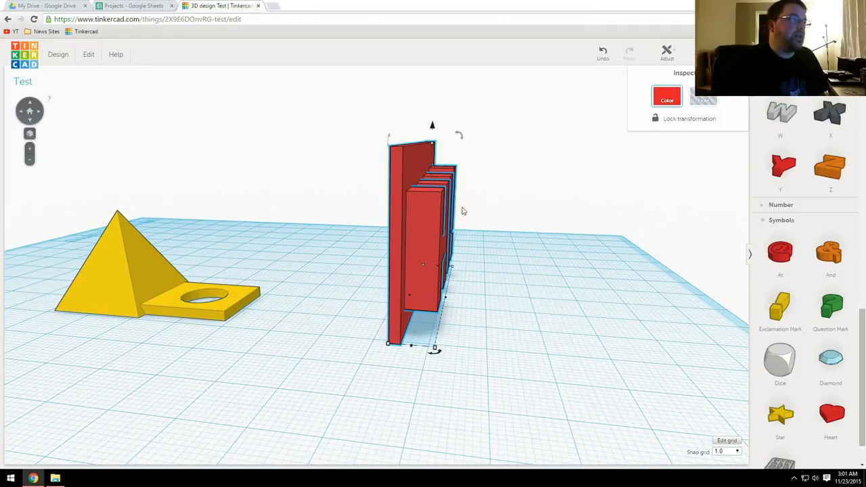
# Step: Rotate the HI! sign back so it lies flat with the letters facing up, and lower it onto the workplane
pyautogui.moveTo(462, 137)
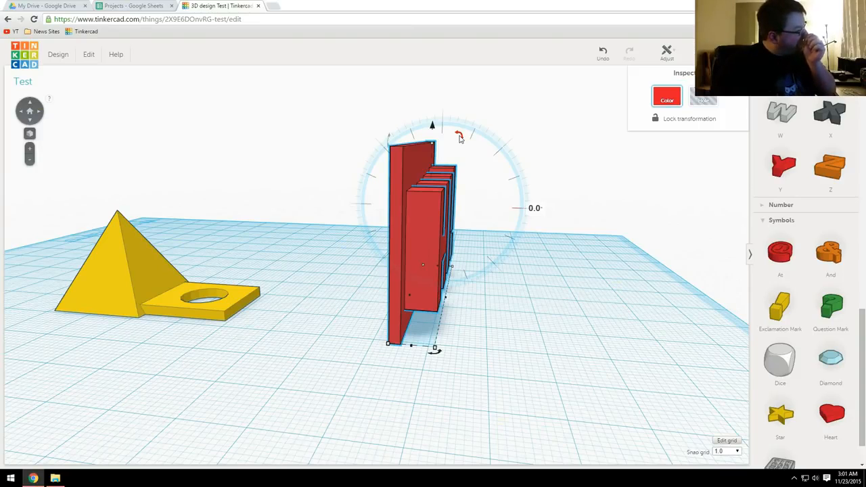
pyautogui.moveTo(459, 136); pyautogui.dragTo(373, 203)
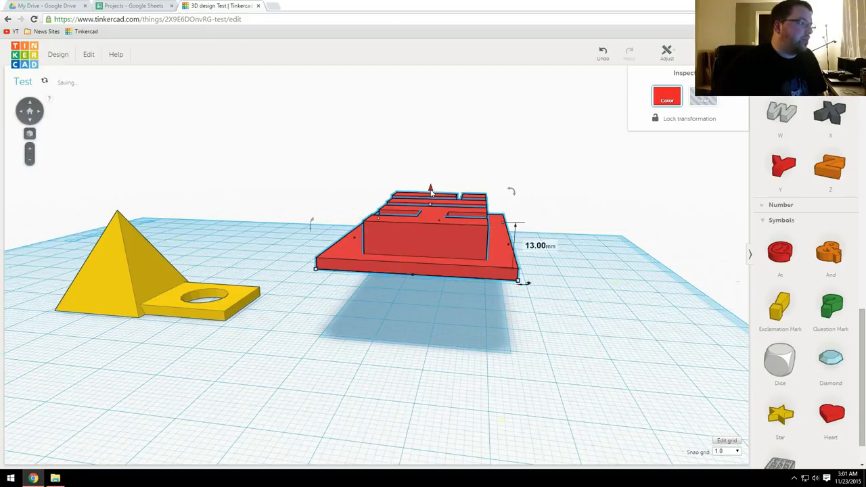
pyautogui.moveTo(429, 221); pyautogui.dragTo(429, 248)
pyautogui.moveTo(451, 259); pyautogui.dragTo(389, 350, button='right')
# Step: Place a Cylinder from the Geometric shapes by the plate's back corner near the exclamation mark and resize its base to 4 by 4 mm
pyautogui.scroll(10, 788, 216)
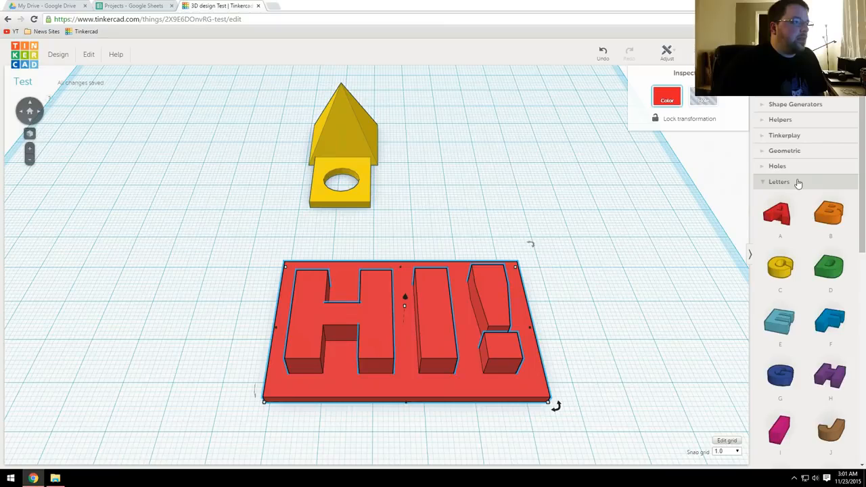
pyautogui.click(799, 182)
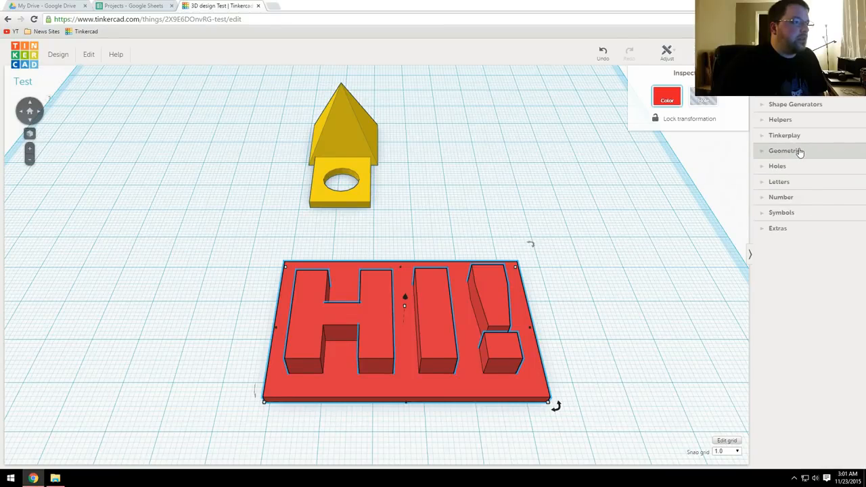
pyautogui.click(798, 150)
pyautogui.moveTo(834, 187); pyautogui.dragTo(512, 281)
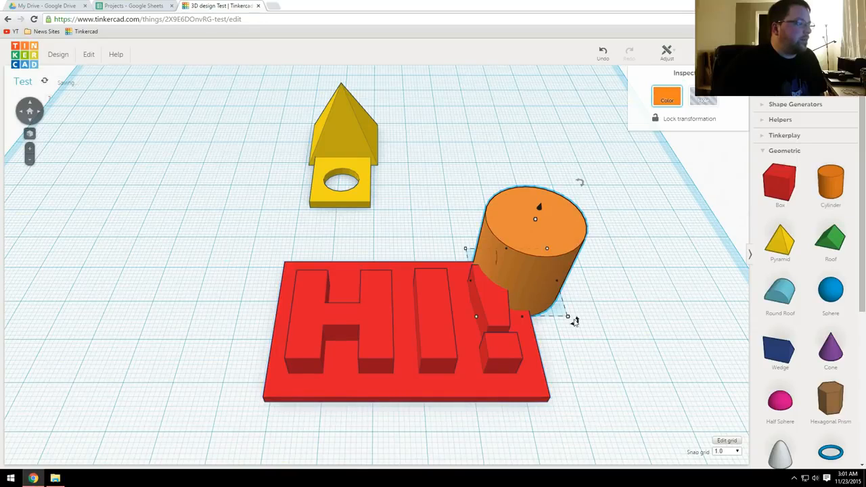
pyautogui.moveTo(569, 324); pyautogui.dragTo(490, 268)
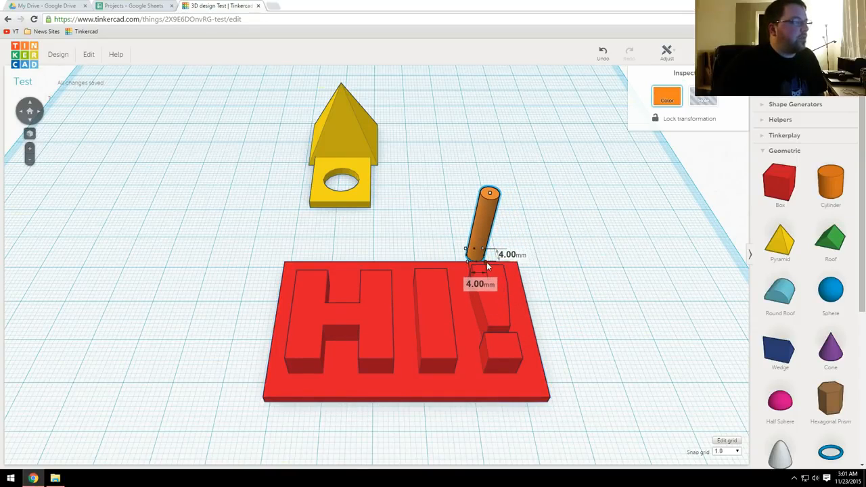
# Step: Move the thin cylinder onto the plate's back corner beside the exclamation mark and turn it into a hole
pyautogui.moveTo(475, 228); pyautogui.dragTo(513, 254)
pyautogui.moveTo(513, 254); pyautogui.dragTo(453, 260, button='right')
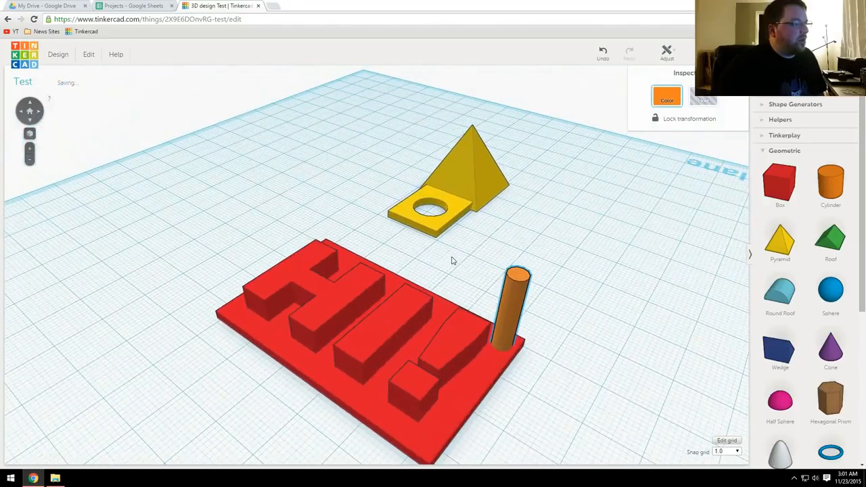
pyautogui.click(704, 99)
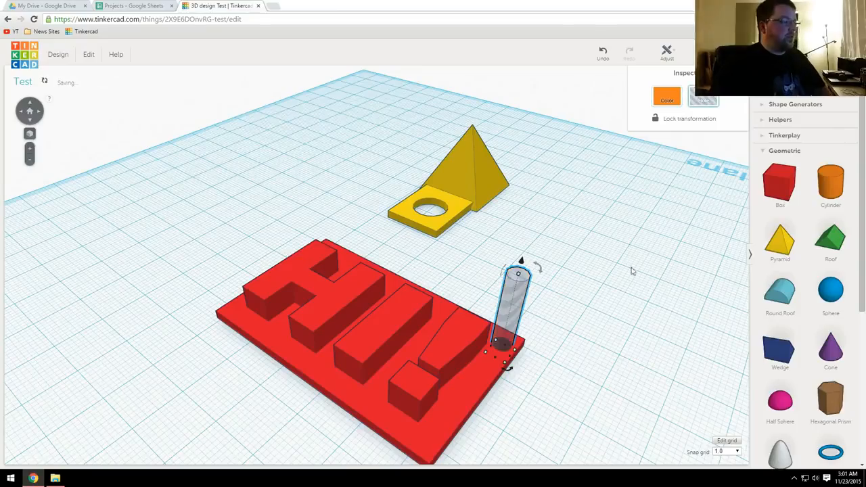
# Step: Duplicate the hole cylinder and shift the copy to the plate's front corner beside the exclamation mark's dot
pyautogui.moveTo(616, 299); pyautogui.dragTo(568, 333, button='right')
pyautogui.hotkey('ctrl', 'd')
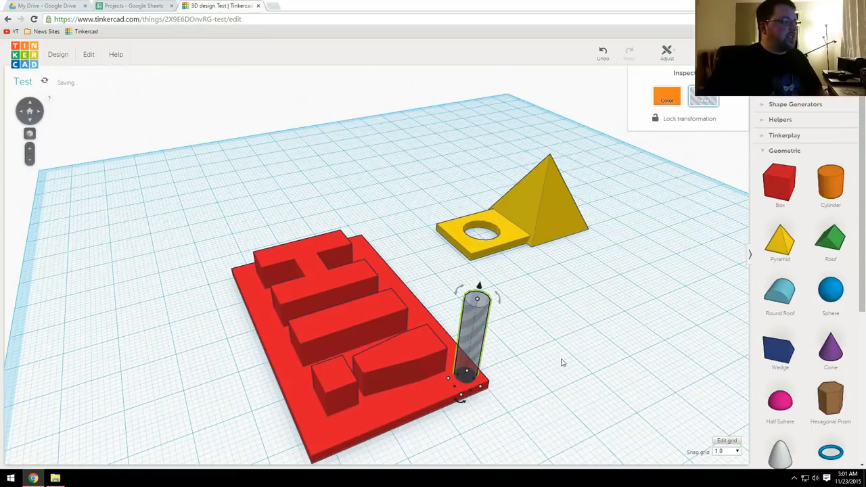
pyautogui.press('Left')
pyautogui.press('Left')
pyautogui.press('Left')
pyautogui.press('Left')
pyautogui.press('Left')
pyautogui.press('Left')
pyautogui.press('Left')
pyautogui.press('Left')
pyautogui.press('Left')
pyautogui.press('Left')
pyautogui.press('Left')
pyautogui.press('Left')
pyautogui.press('Left')
pyautogui.press('Left')
pyautogui.press('Left')
pyautogui.press('Left')
pyautogui.press('Left')
pyautogui.press('Left')
pyautogui.press('Left')
pyautogui.press('Left')
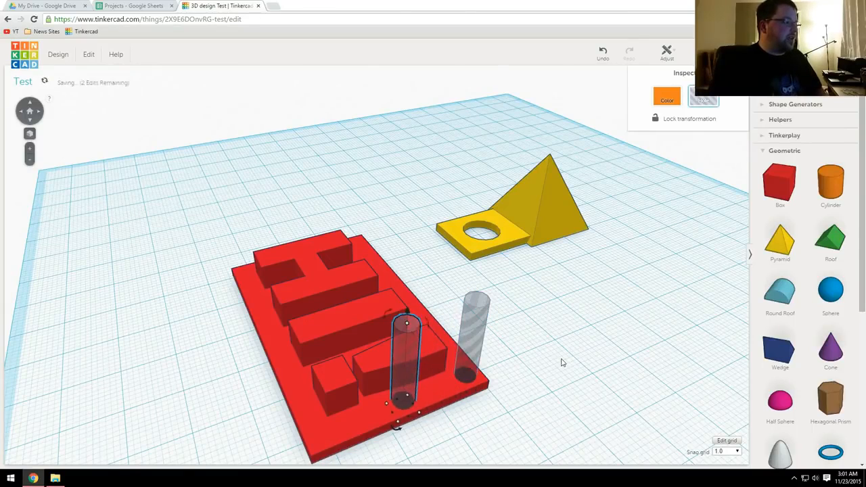
pyautogui.press('Left')
pyautogui.press('Left')
pyautogui.press('Left')
pyautogui.press('Left')
pyautogui.press('Left')
pyautogui.press('Left')
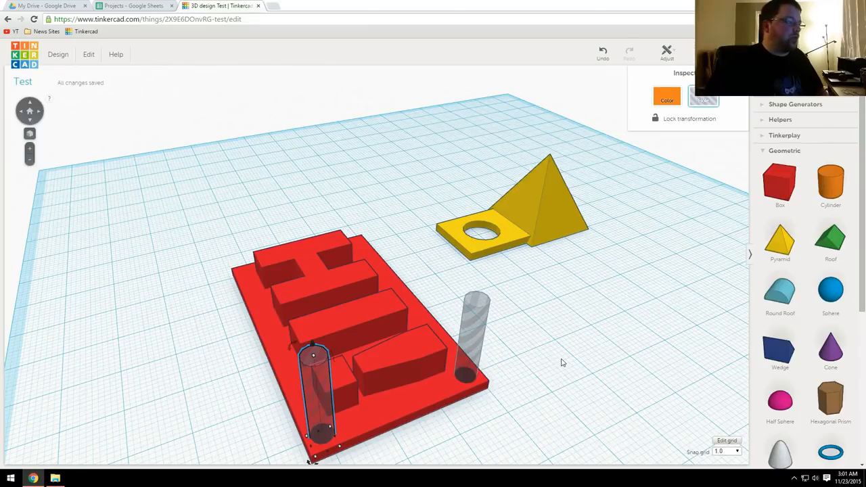
# Step: Duplicate both hole cylinders together and shift the copies to the two plate corners beside the H
pyautogui.moveTo(563, 356); pyautogui.dragTo(615, 325, button='right')
pyautogui.keyDown('shift'); pyautogui.click(490, 103); pyautogui.keyUp('shift')
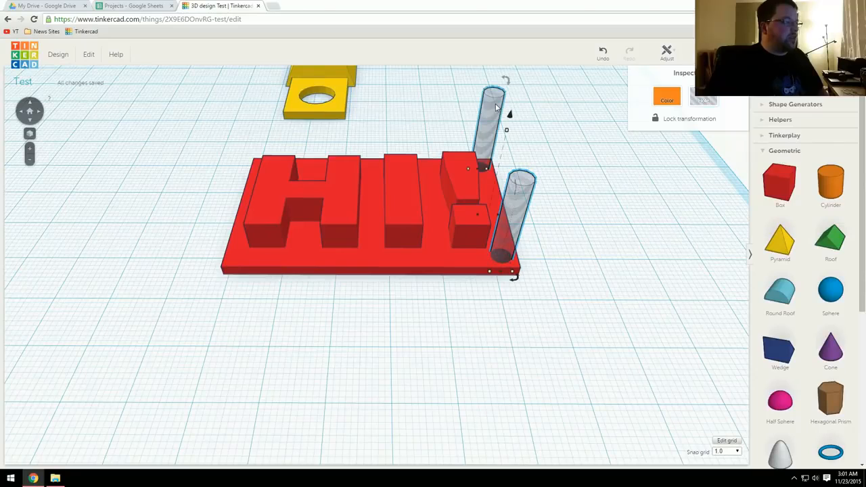
pyautogui.hotkey('ctrl', 'd')
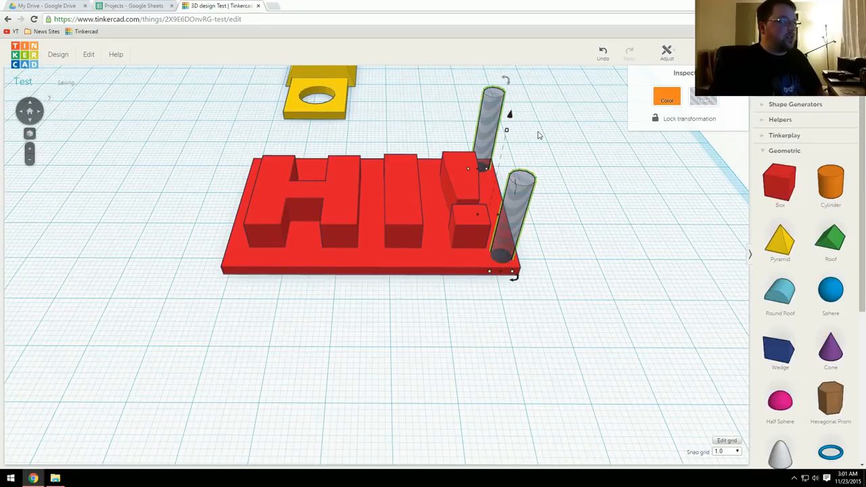
pyautogui.press('Left')
pyautogui.press('Left')
pyautogui.press('Left')
pyautogui.press('Left')
pyautogui.press('Left')
pyautogui.press('Left')
pyautogui.press('Left')
pyautogui.press('Left')
pyautogui.press('Left')
pyautogui.press('Left')
pyautogui.press('Left')
pyautogui.press('Left')
pyautogui.press('Left')
pyautogui.press('Left')
pyautogui.press('Left')
pyautogui.press('Left')
pyautogui.press('Left')
pyautogui.press('Left')
pyautogui.press('Left')
pyautogui.press('Left')
pyautogui.press('Left')
pyautogui.press('Left')
pyautogui.press('Left')
pyautogui.press('Left')
pyautogui.press('Left')
pyautogui.press('Left')
pyautogui.press('Left')
pyautogui.press('Left')
pyautogui.press('Left')
pyautogui.press('Left')
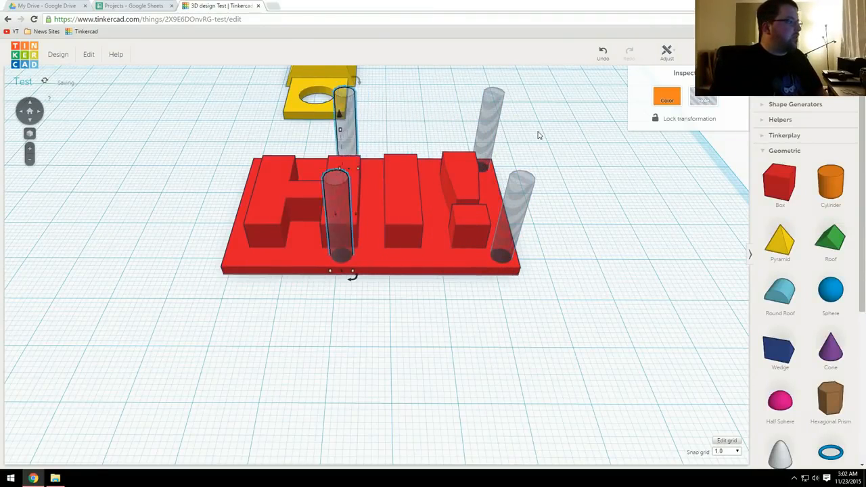
pyautogui.press('Left')
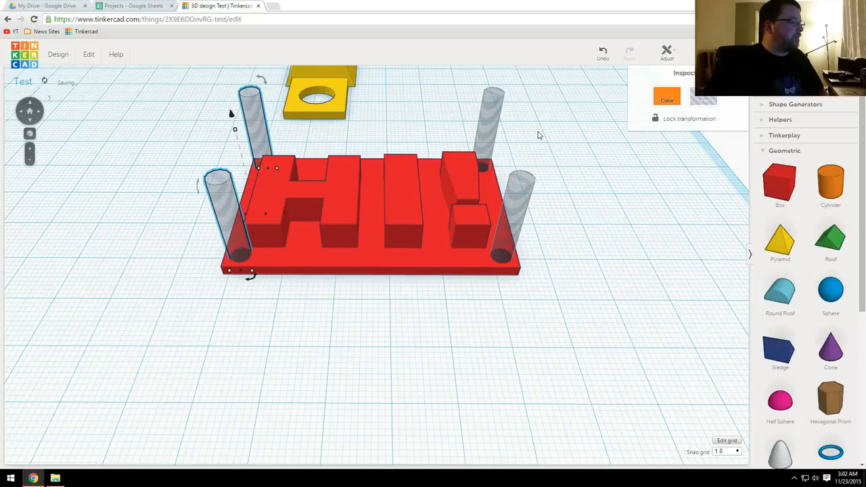
# Step: Group the HI! plate with the four hole cylinders to cut a round hole through each corner
pyautogui.moveTo(450, 263); pyautogui.dragTo(476, 290, button='right')
pyautogui.keyDown('shift'); pyautogui.click(540, 184); pyautogui.keyUp('shift')
pyautogui.keyDown('shift'); pyautogui.click(561, 274); pyautogui.keyUp('shift')
pyautogui.keyDown('shift'); pyautogui.click(501, 301); pyautogui.keyUp('shift')
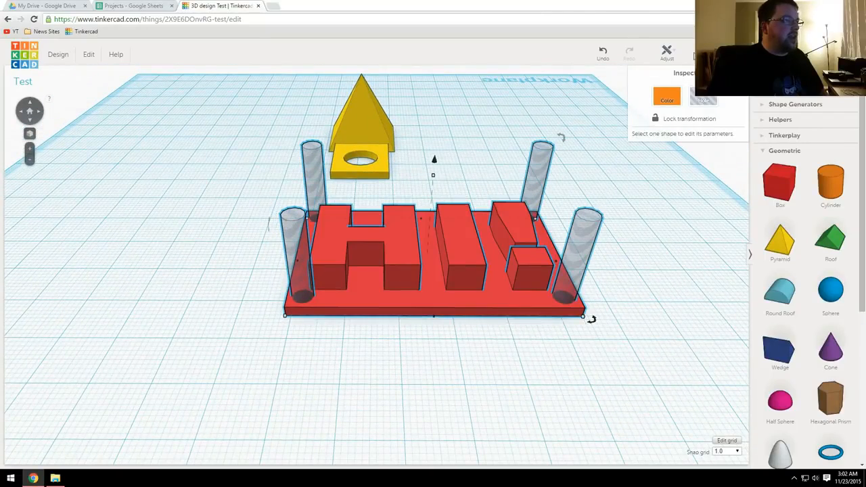
pyautogui.hotkey('ctrl', 'g')
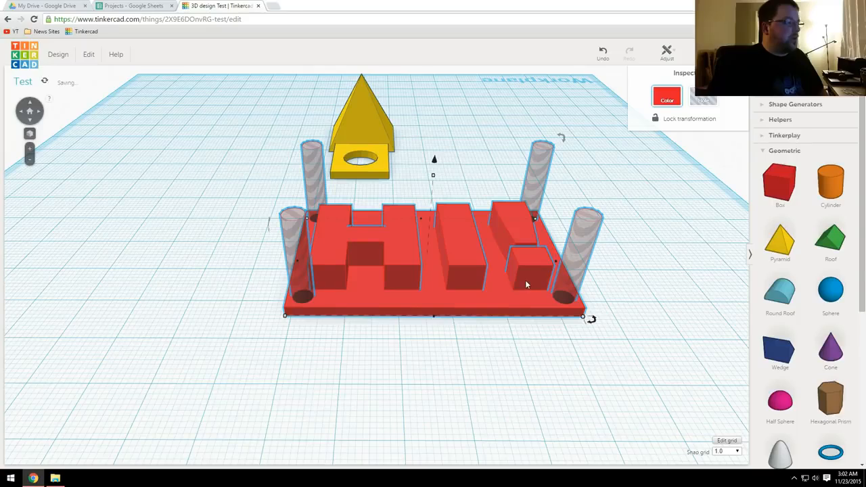
pyautogui.click(630, 251)
pyautogui.moveTo(631, 251); pyautogui.dragTo(507, 264, button='right')
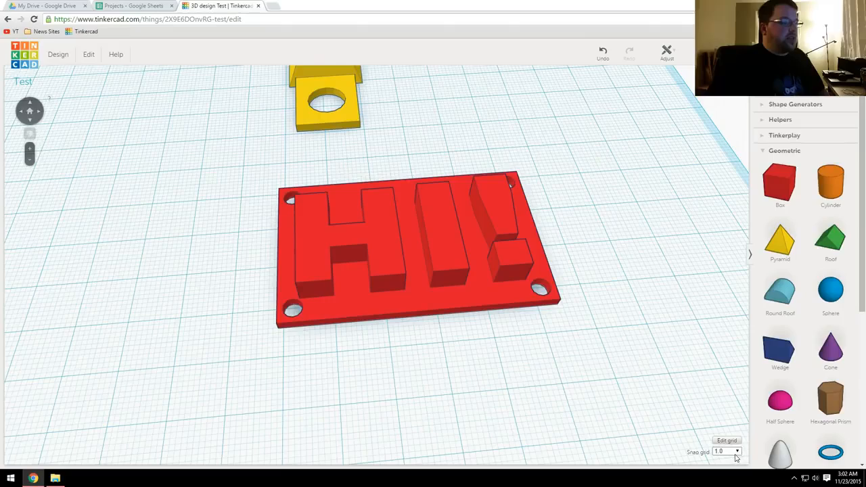
# Step: Move the HI! plate a short distance across the workplane at the current grid snap
pyautogui.scroll(3, 496, 341)
pyautogui.moveTo(426, 337); pyautogui.dragTo(501, 306, button='right')
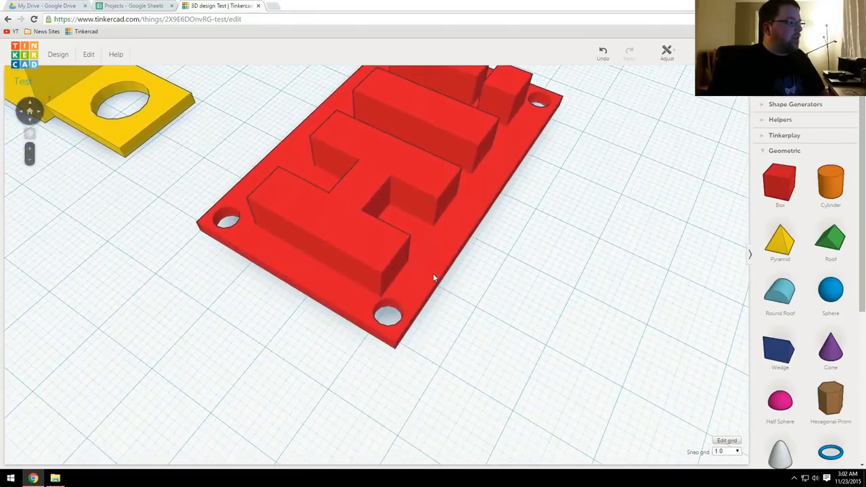
pyautogui.click(433, 273)
pyautogui.moveTo(443, 257); pyautogui.dragTo(425, 241)
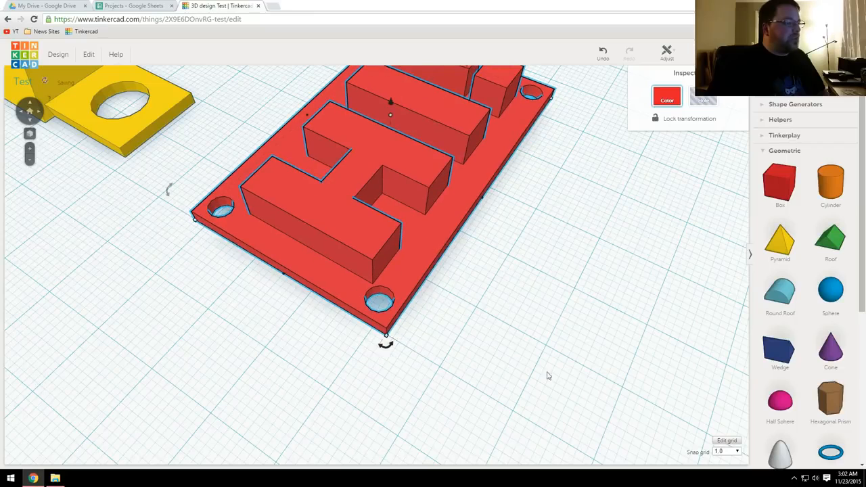
# Step: Set the snap grid to 5.0 and move the HI! plate slightly, by about 2 mm
pyautogui.click(729, 456)
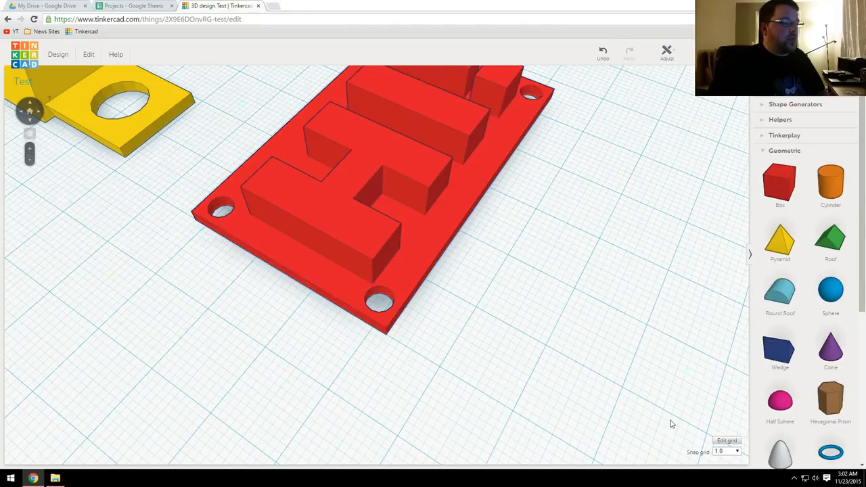
pyautogui.click(731, 453)
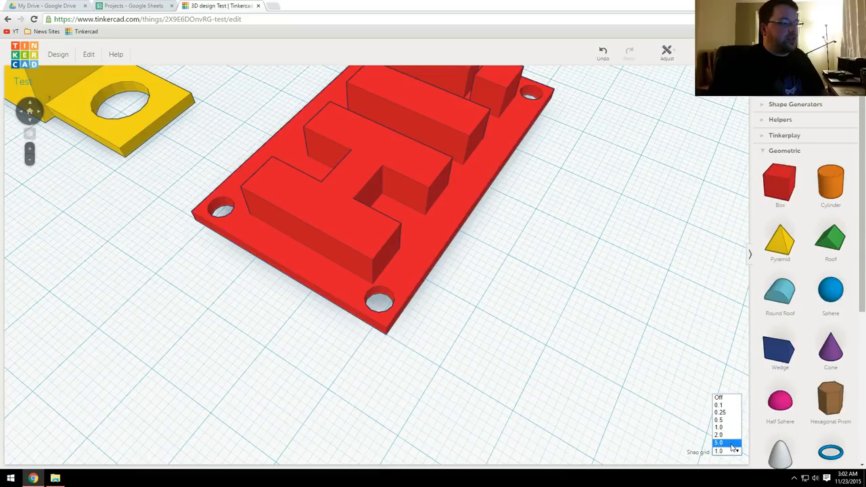
pyautogui.click(719, 443)
pyautogui.moveTo(450, 252)
pyautogui.mouseDown()
pyautogui.moveTo(492, 274)
pyautogui.moveTo(443, 241)
pyautogui.mouseUp()
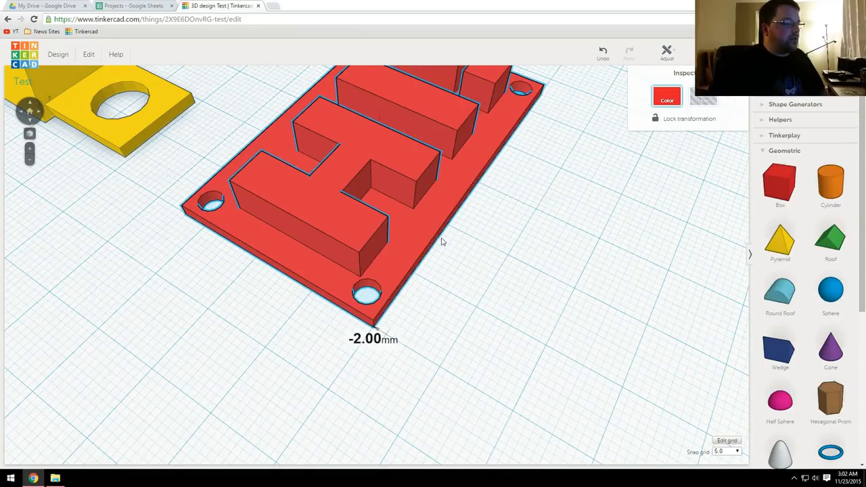
# Step: Set the snap grid to 0.5 and nudge the HI! plate sideways in these finer increments
pyautogui.click(729, 452)
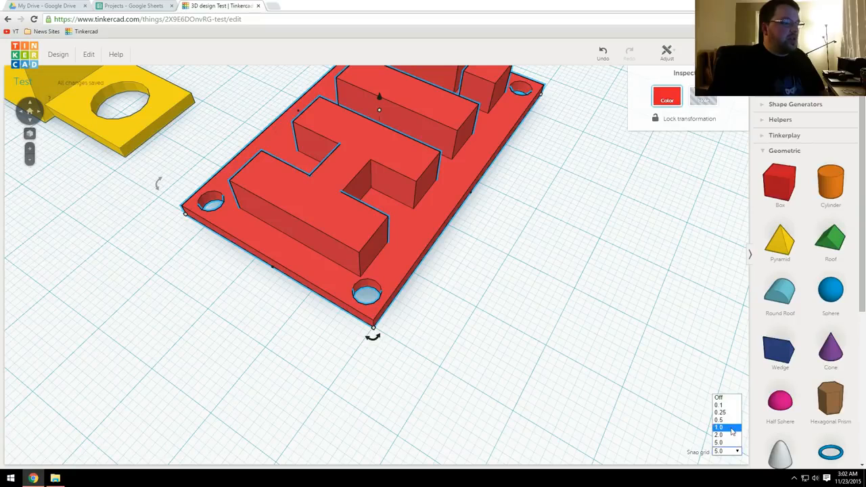
pyautogui.click(728, 421)
pyautogui.scroll(6, 535, 305)
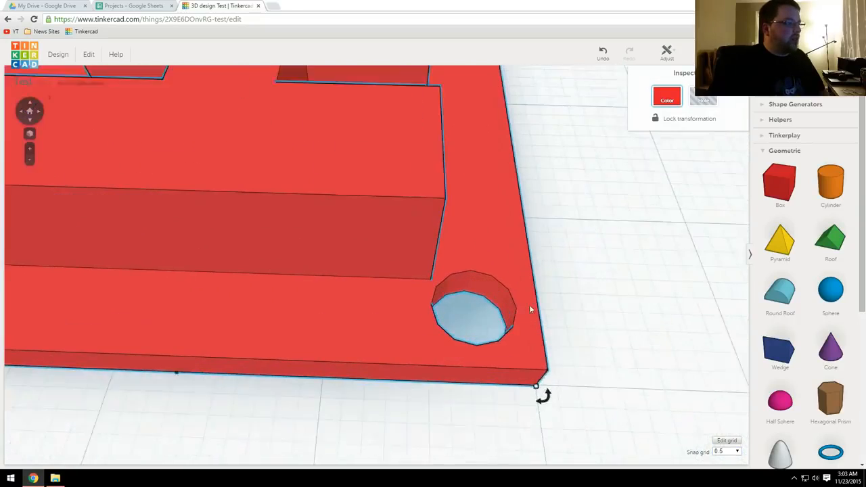
pyautogui.moveTo(531, 310); pyautogui.dragTo(431, 293, button='middle')
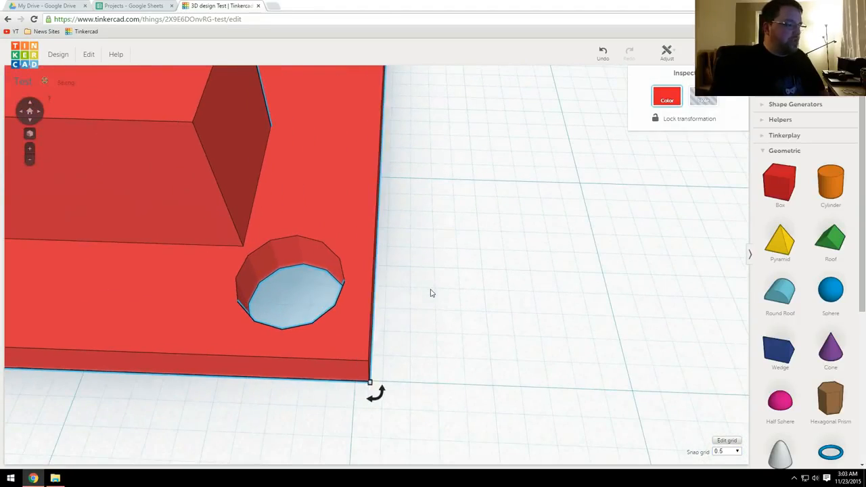
pyautogui.press('Left')
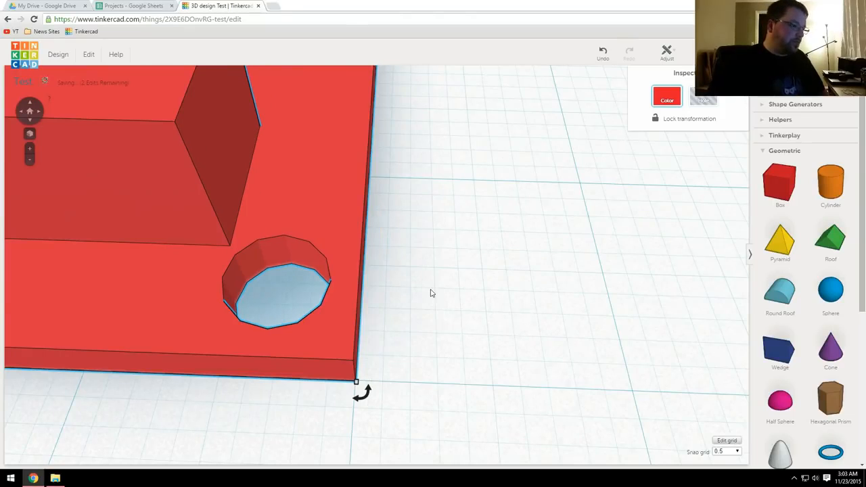
# Step: Set the snap grid back to 1.0, deselect the HI! plate and view the whole sign
pyautogui.click(733, 457)
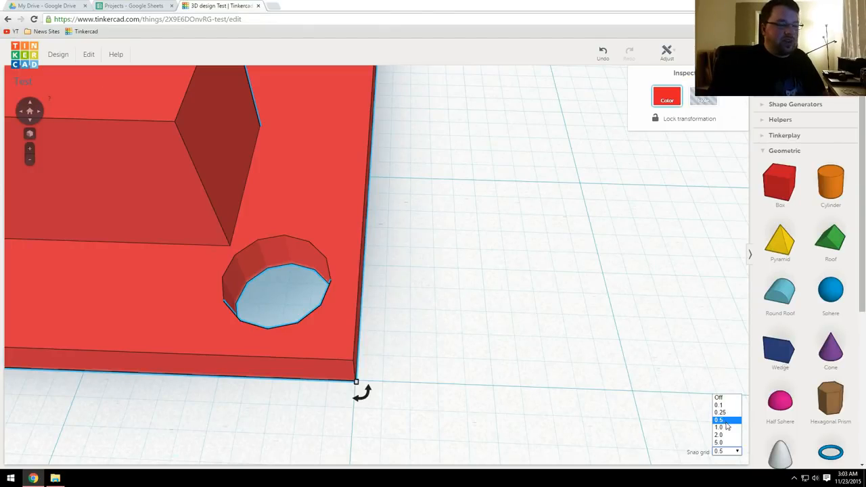
pyautogui.click(723, 427)
pyautogui.click(562, 321)
pyautogui.moveTo(559, 325); pyautogui.dragTo(476, 305, button='right')
pyautogui.scroll(-5, 425, 334)
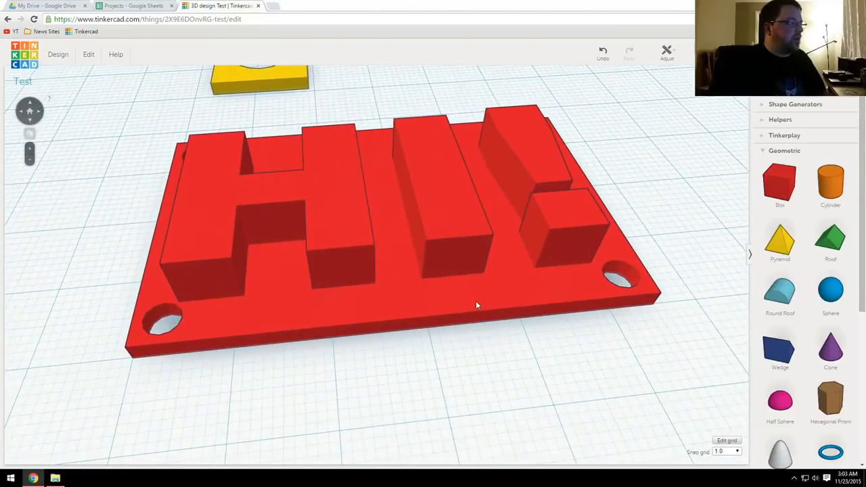
# Step: Review the Test design's properties, including its name, visibility and license, and close them without making changes
pyautogui.scroll(-4, 441, 238)
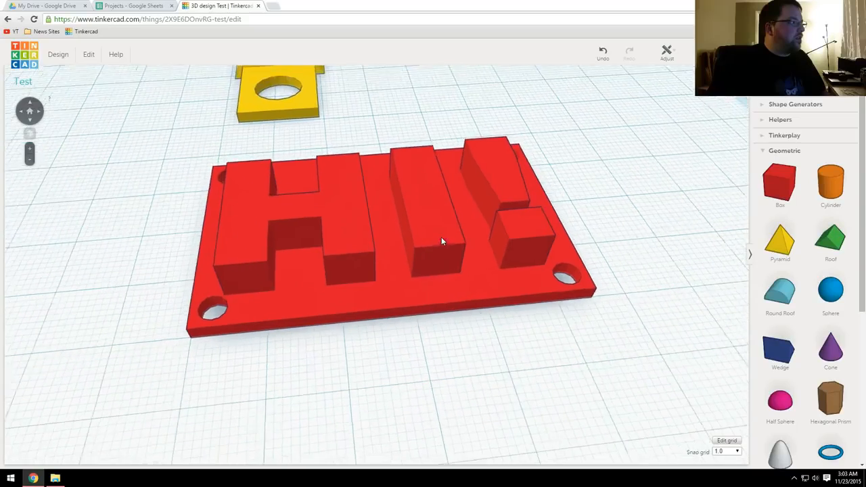
pyautogui.moveTo(428, 238); pyautogui.dragTo(445, 280, button='middle')
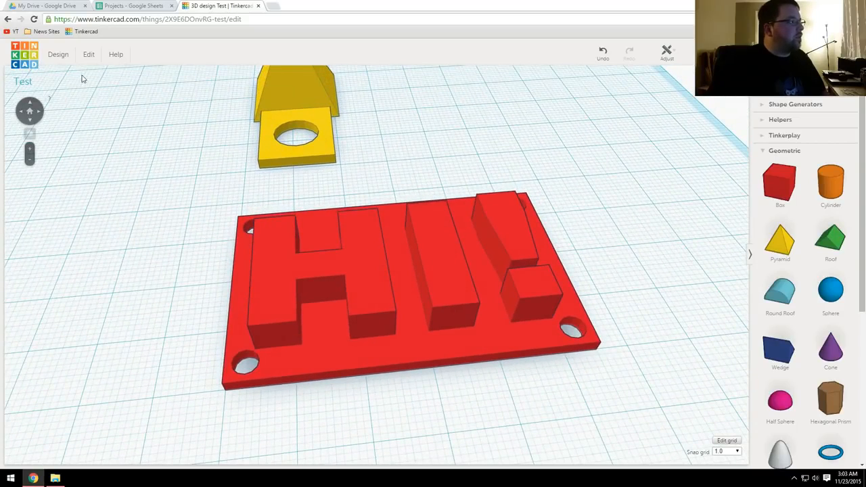
pyautogui.click(59, 54)
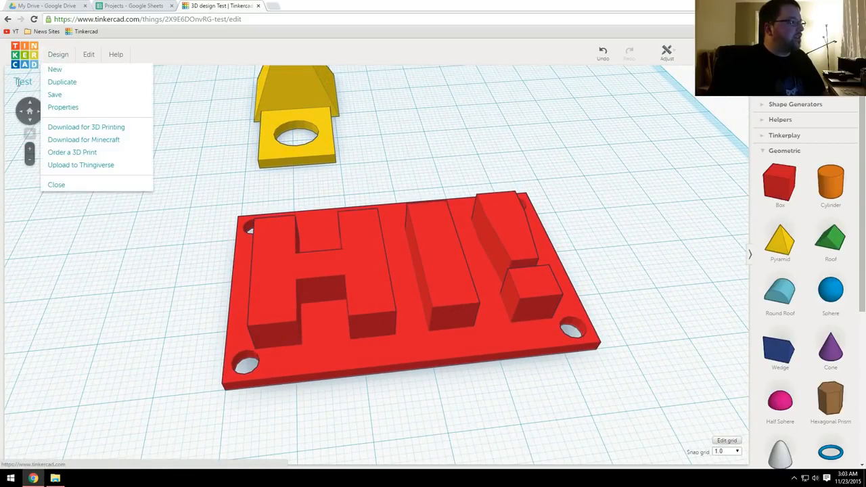
pyautogui.click(57, 55)
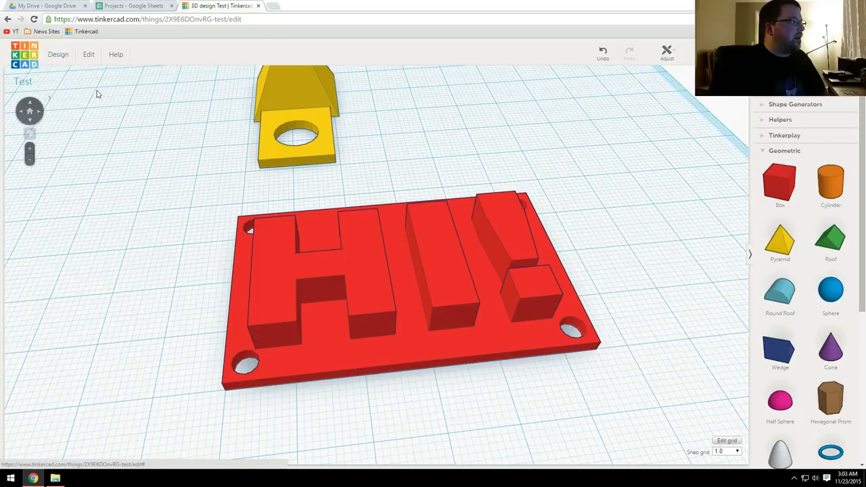
pyautogui.click(58, 54)
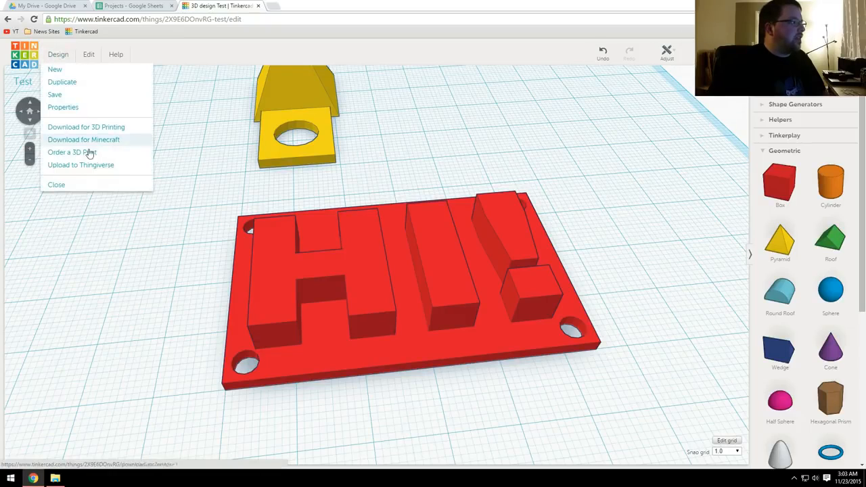
pyautogui.click(63, 107)
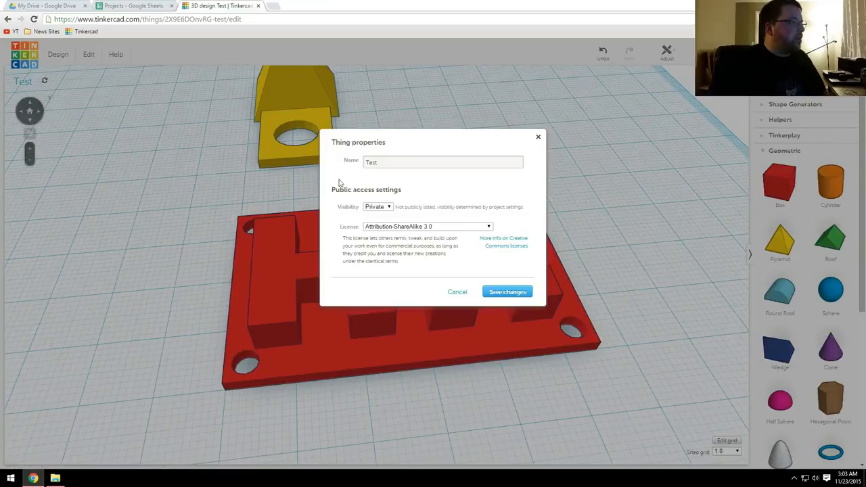
pyautogui.click(538, 137)
# Step: Select the HI! plate and review the file formats offered for a 3D printing download, then dismiss them
pyautogui.moveTo(408, 132); pyautogui.dragTo(208, 188, button='right')
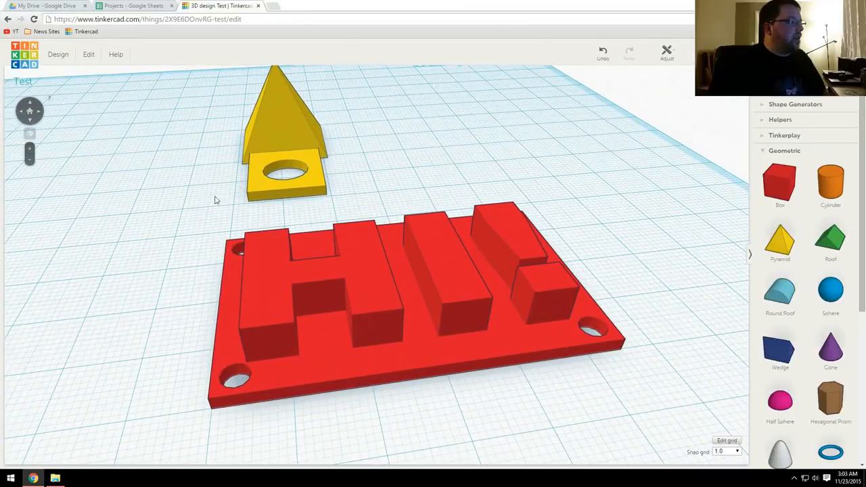
pyautogui.click(292, 261)
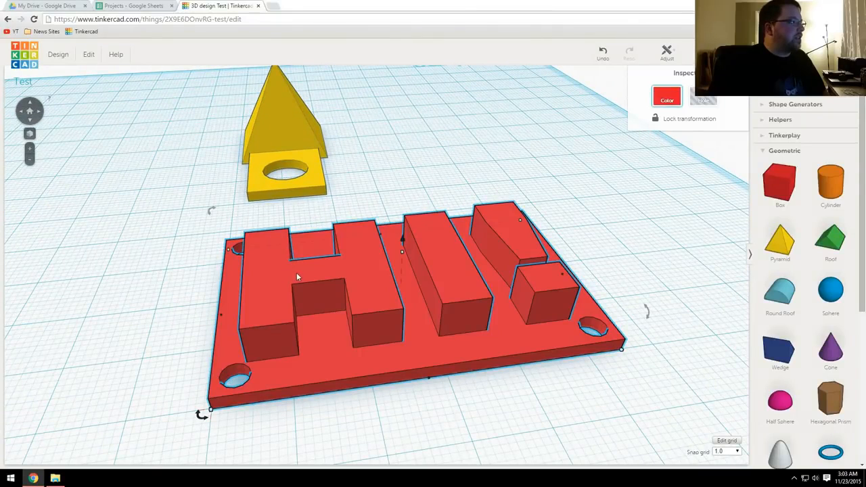
pyautogui.click(52, 54)
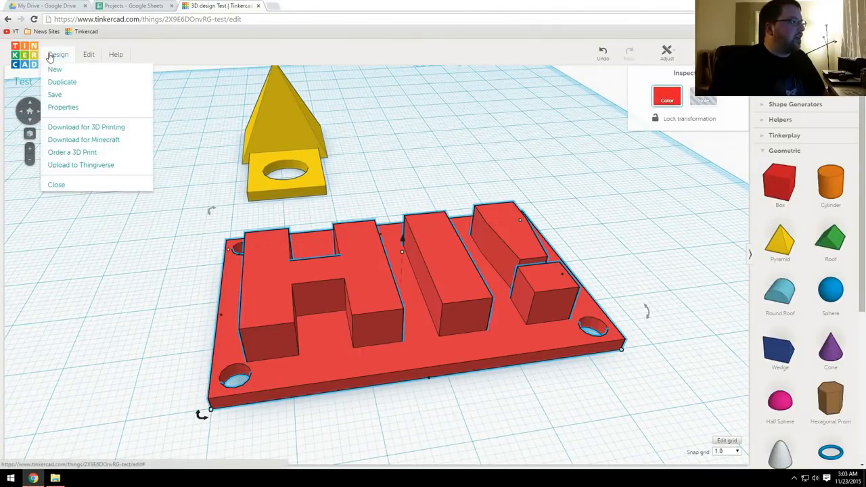
pyautogui.click(93, 126)
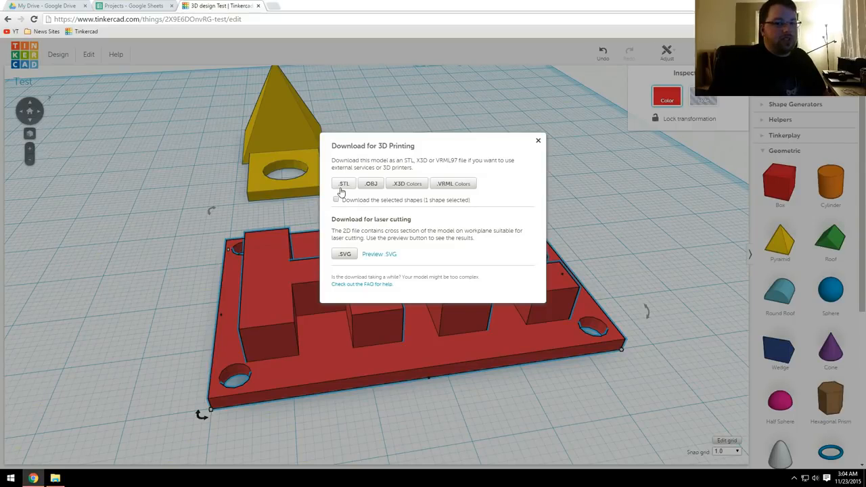
pyautogui.click(538, 142)
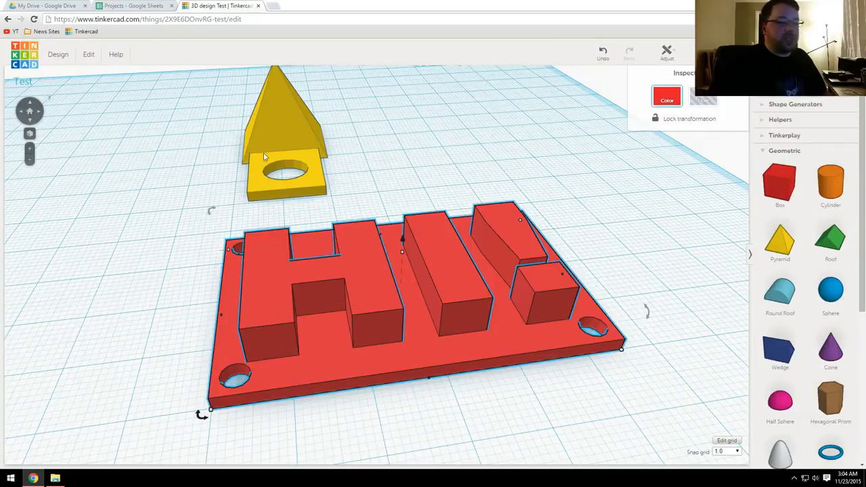
# Step: Download only the selected HI! plate as an STL file for 3D printing and close the download dialog
pyautogui.scroll(-5, 350, 248)
pyautogui.scroll(3, 356, 234)
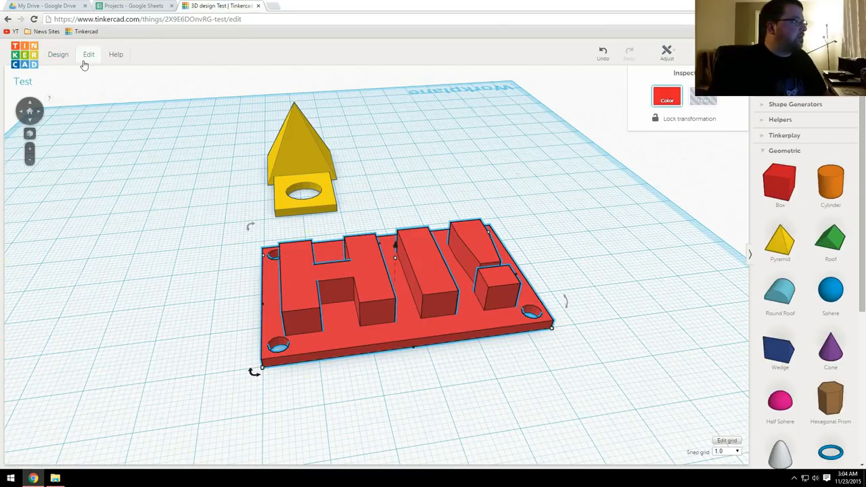
pyautogui.click(58, 54)
pyautogui.click(92, 129)
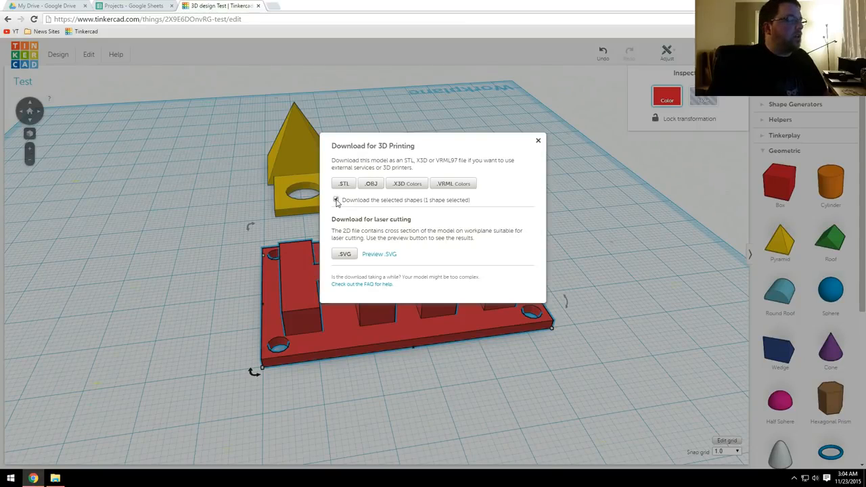
pyautogui.click(344, 184)
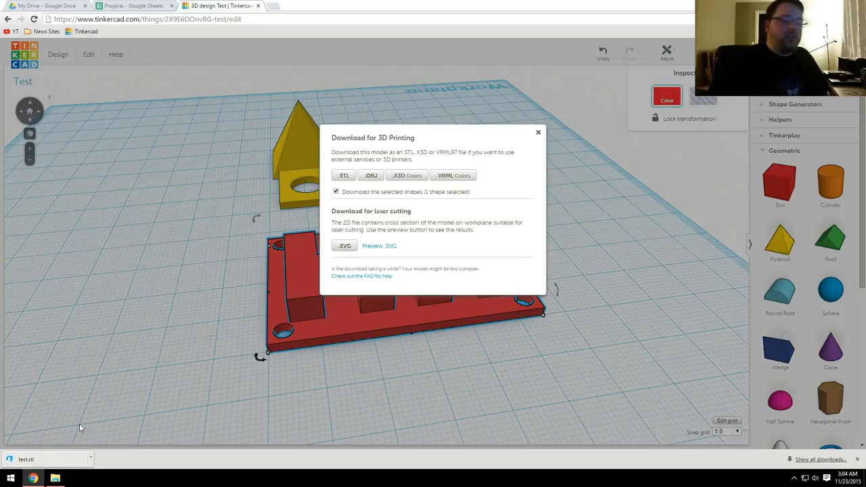
pyautogui.click(538, 135)
# Step: Deselect the HI! plate and examine the finished sign and the yellow pyramid piece from several angles
pyautogui.click(518, 217)
pyautogui.moveTo(522, 257); pyautogui.dragTo(494, 288, button='right')
pyautogui.click(494, 289)
pyautogui.moveTo(413, 337); pyautogui.dragTo(520, 331, button='right')
pyautogui.click(488, 321)
pyautogui.moveTo(380, 281); pyautogui.dragTo(470, 236, button='middle')
pyautogui.moveTo(470, 236); pyautogui.dragTo(359, 274, button='right')
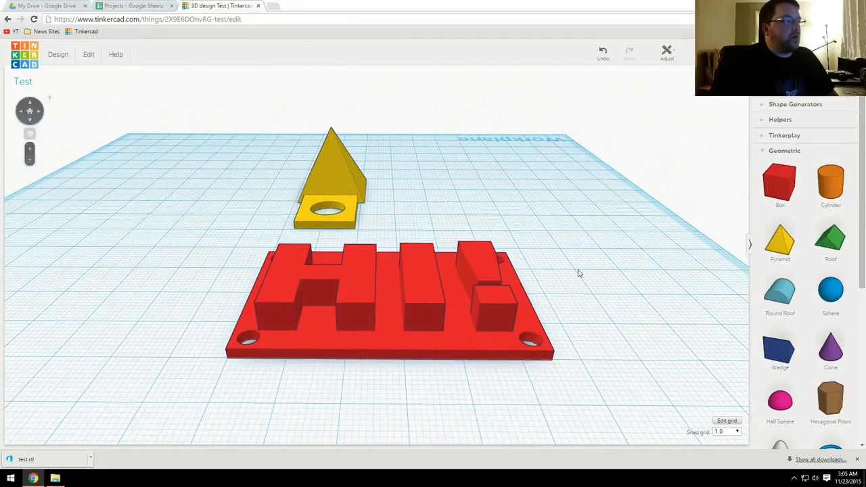
pyautogui.moveTo(541, 297); pyautogui.dragTo(501, 287, button='right')
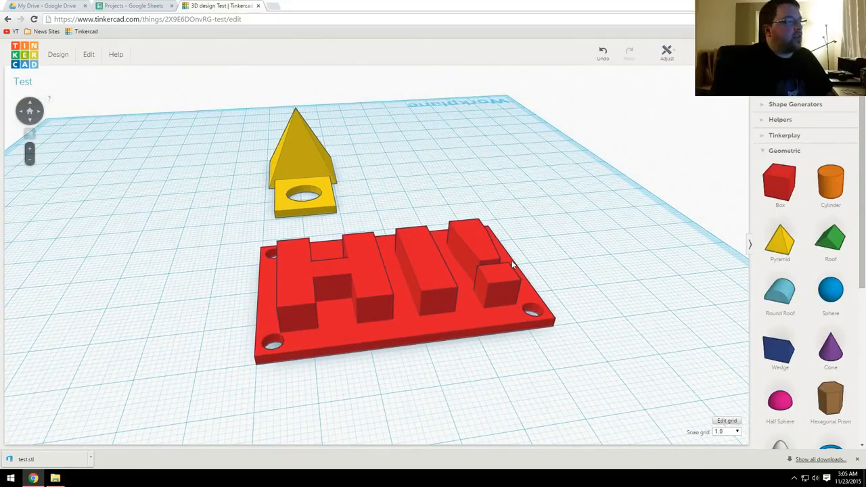
pyautogui.moveTo(530, 253)
pyautogui.mouseDown(button='right')
pyautogui.moveTo(472, 266)
pyautogui.moveTo(546, 255)
pyautogui.mouseUp(button='right')
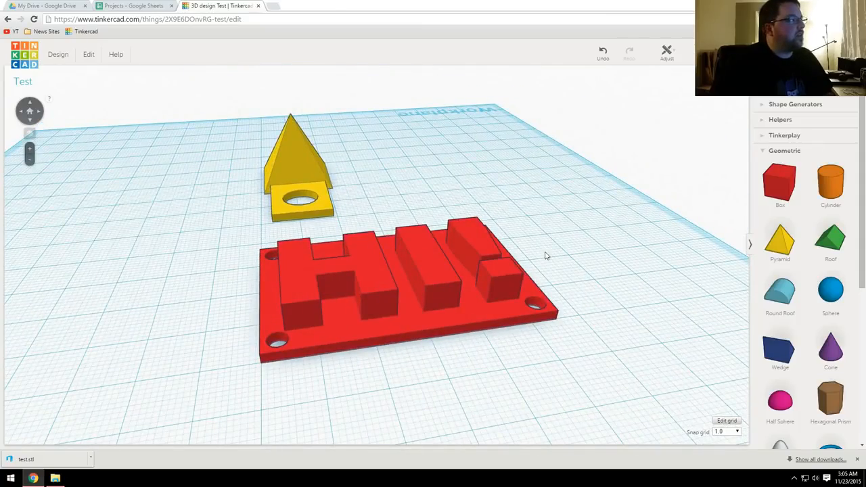
pyautogui.moveTo(413, 295); pyautogui.dragTo(481, 267, button='right')
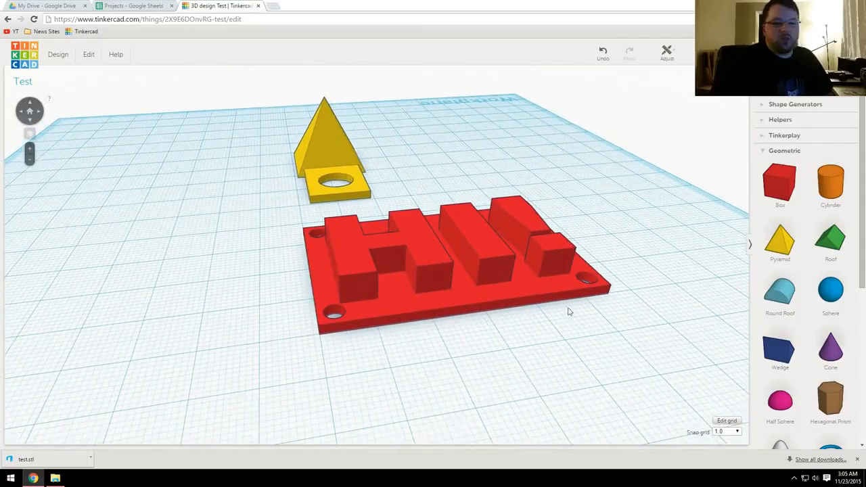